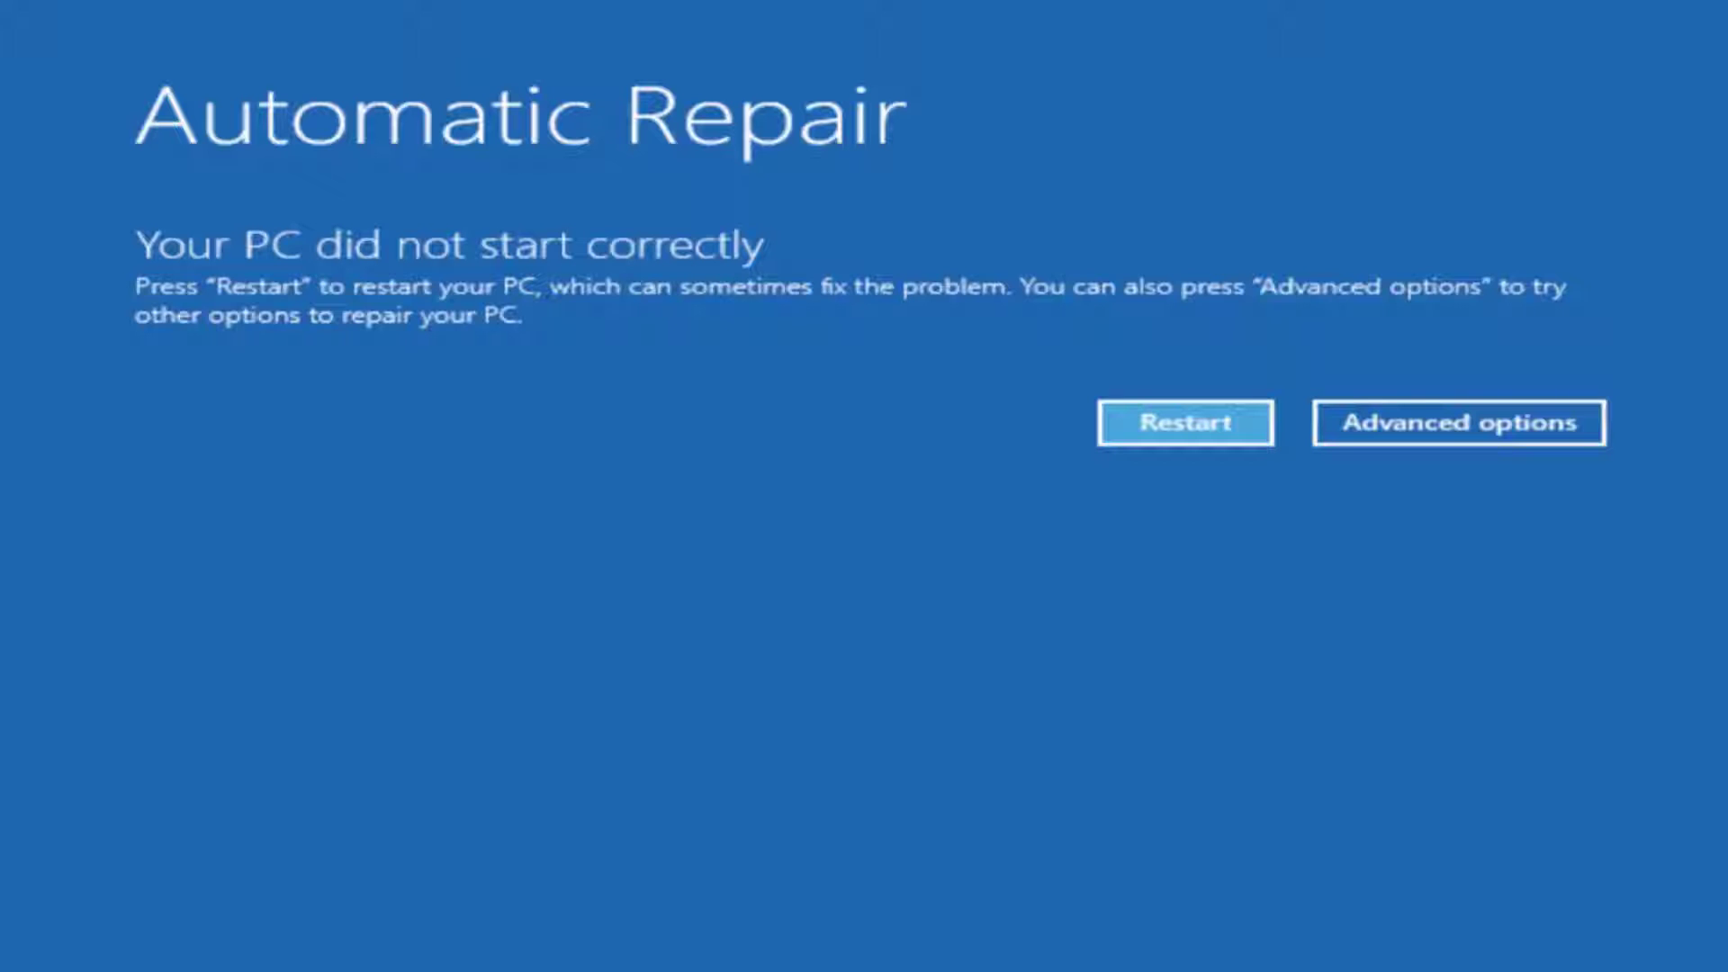
Run Startup Repair from the advanced troubleshooting options of the Automatic Repair screen.
left_click(1432, 436)
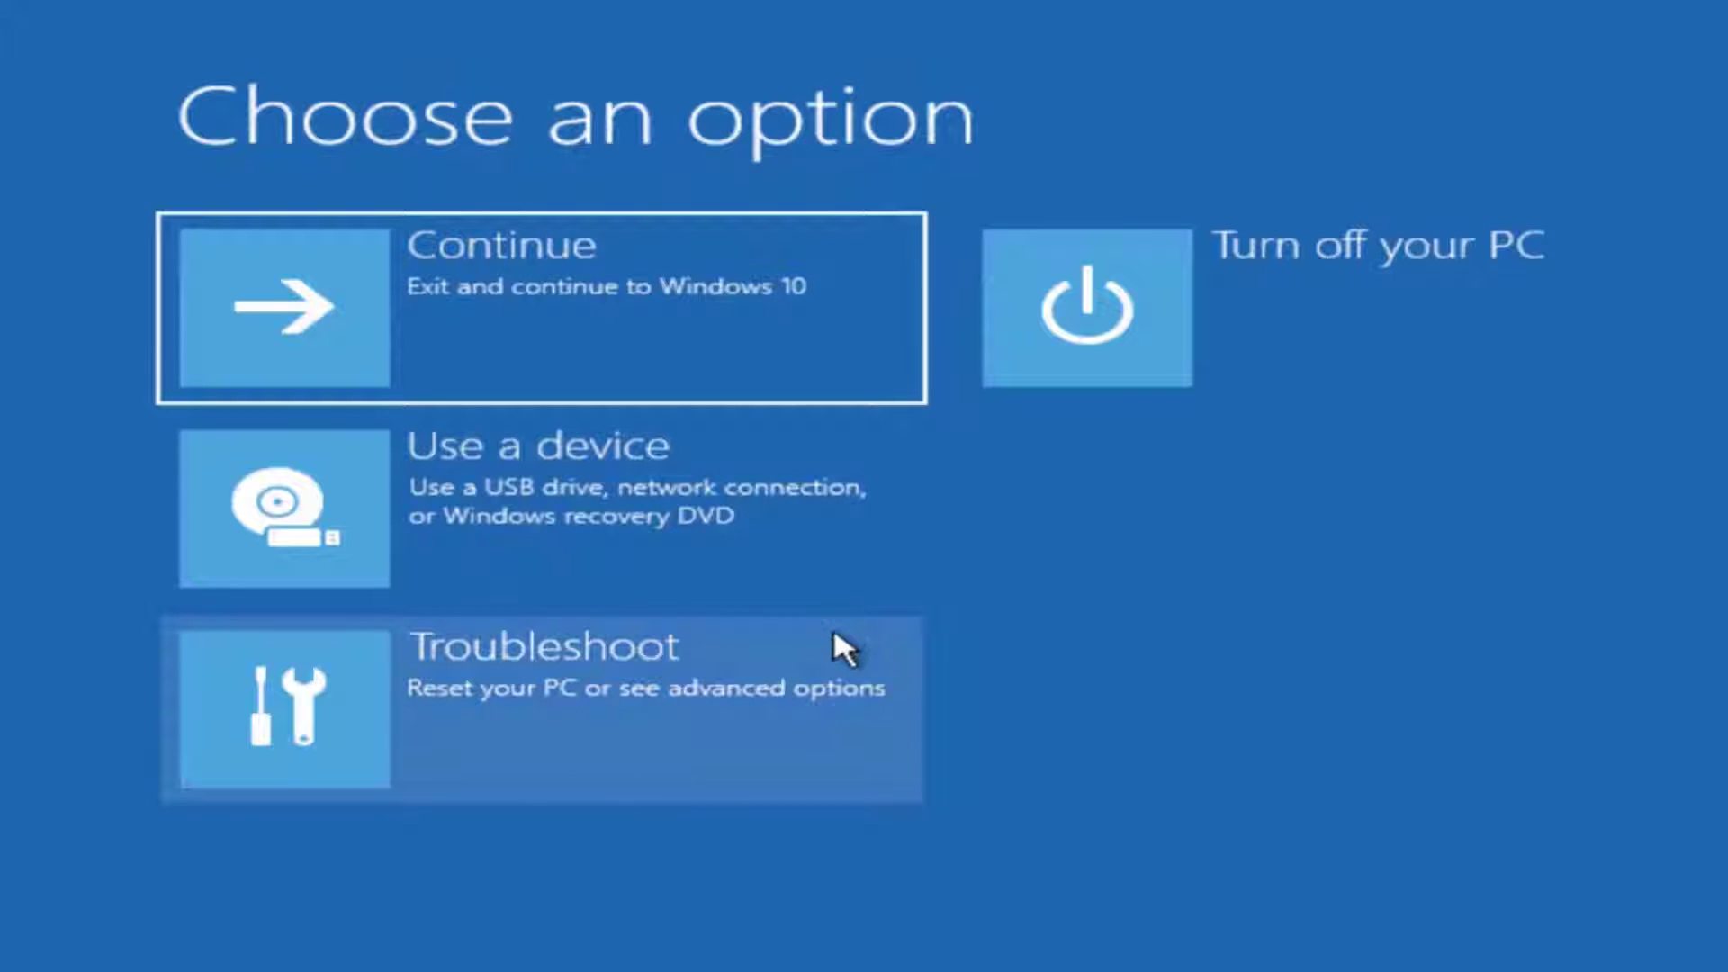
left_click(844, 646)
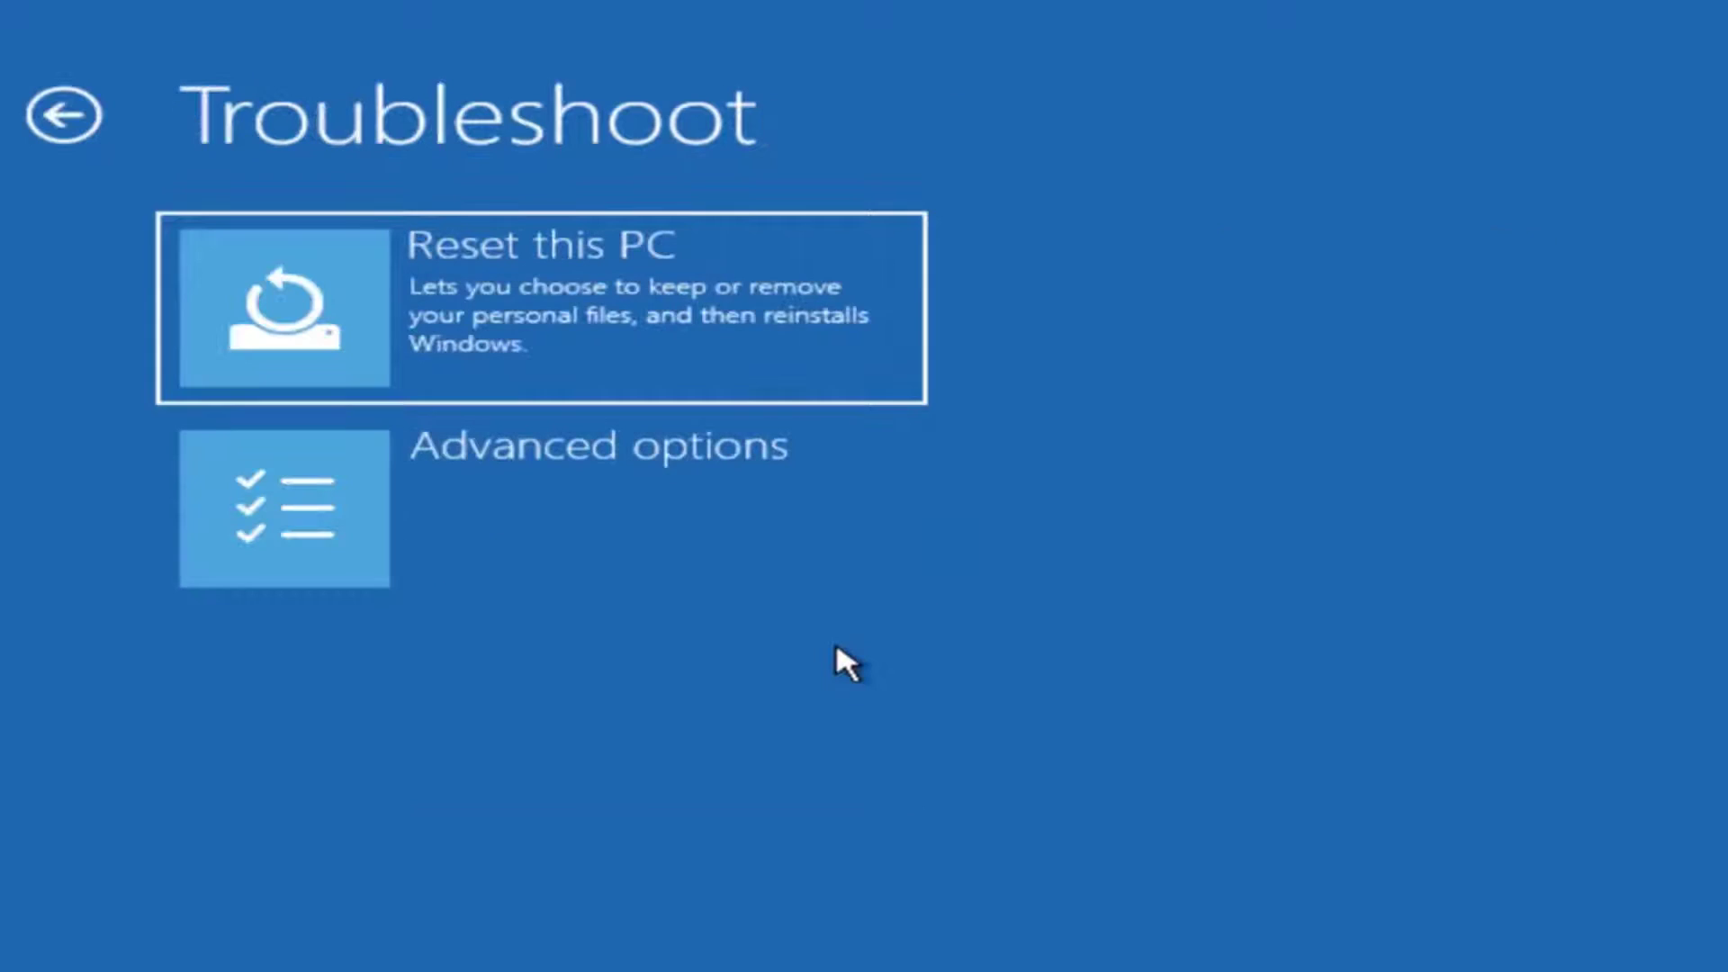
left_click(797, 556)
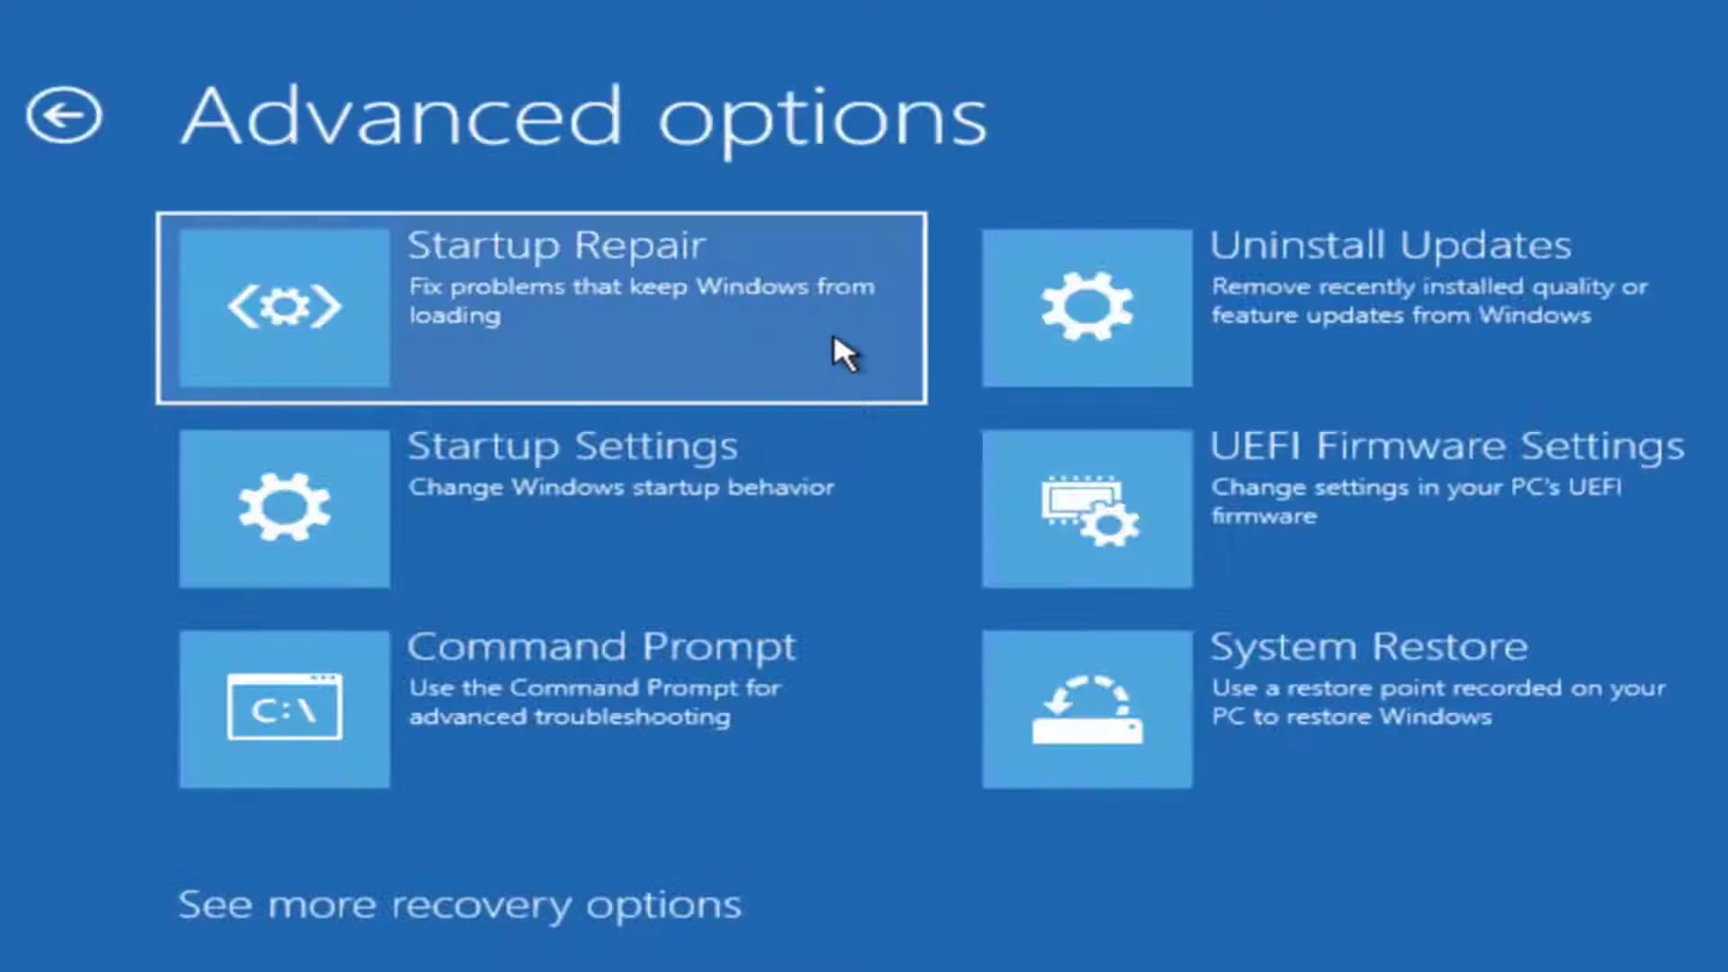
left_click(832, 339)
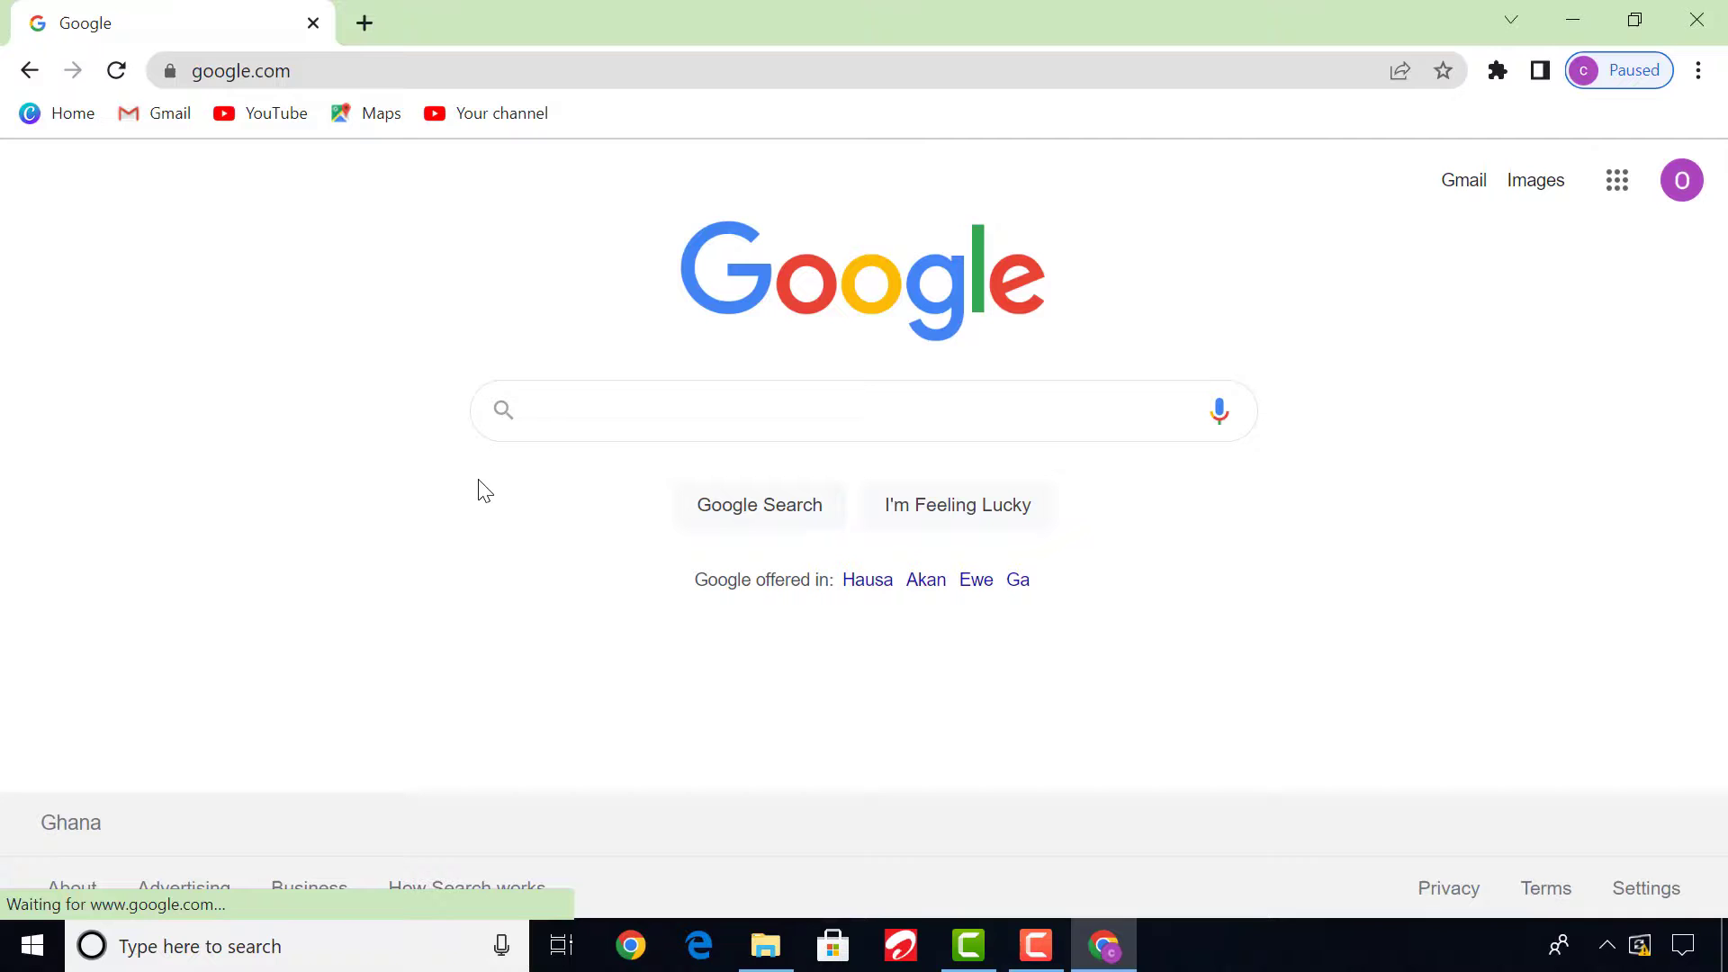
Search Google for "dr web live disk" and open the Administrator emergency aid kit page on free.drweb.com.
left_click(637, 414)
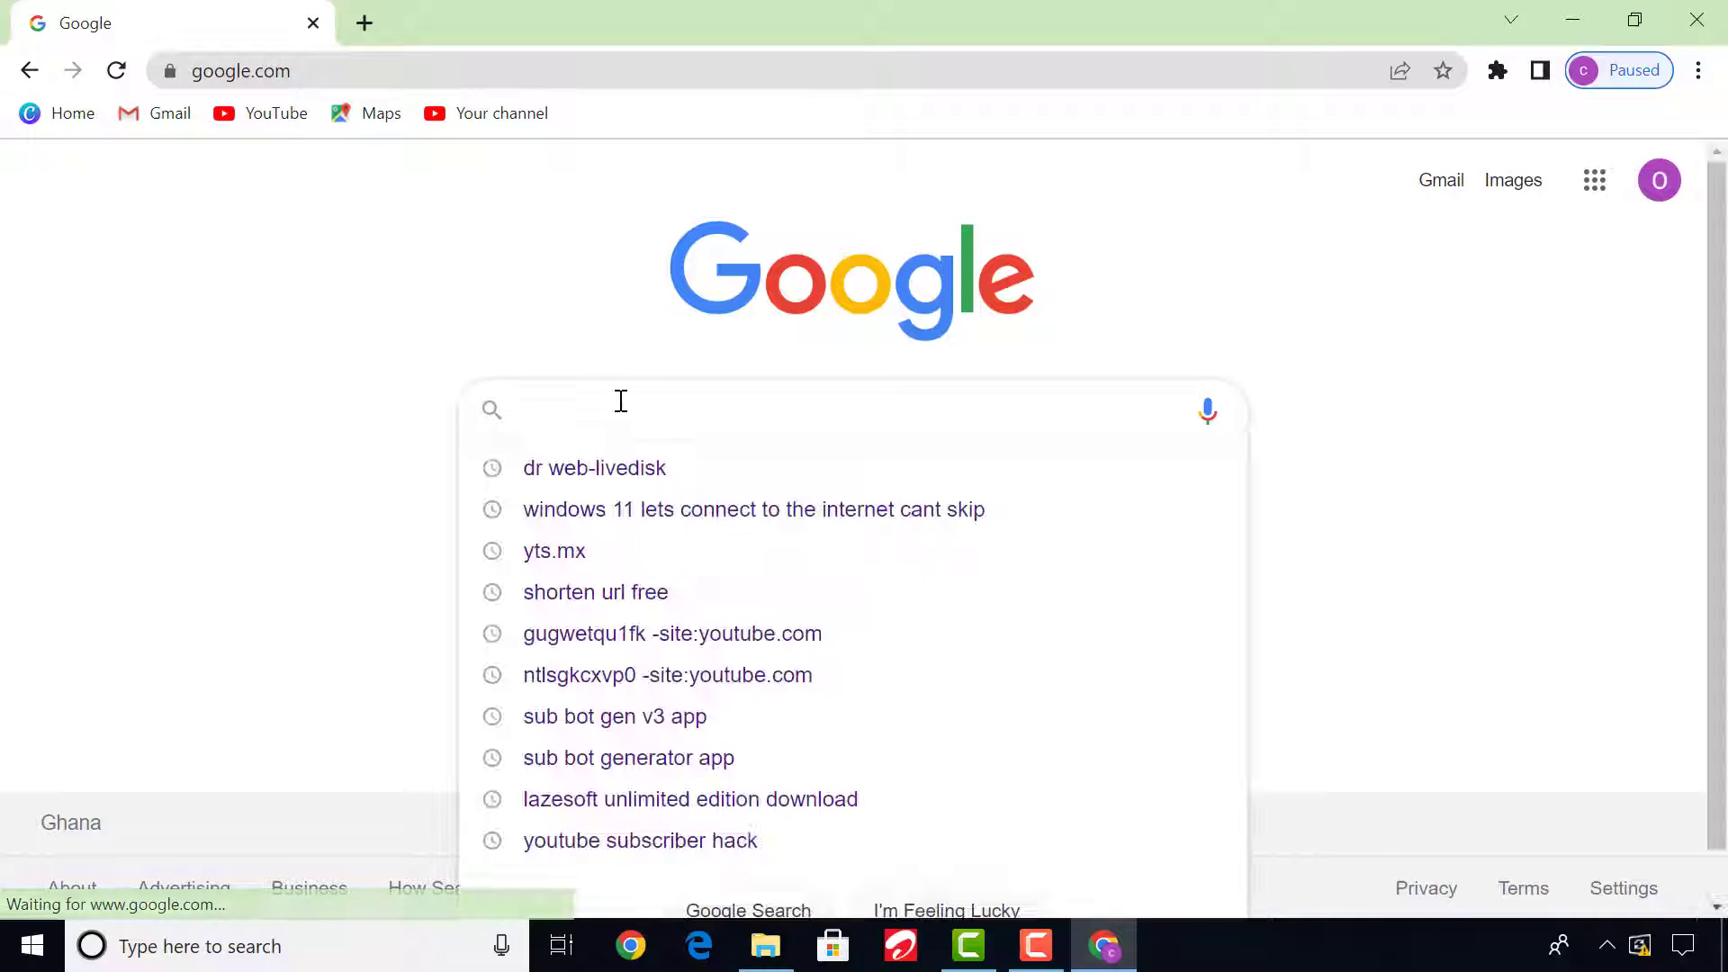
type("dr")
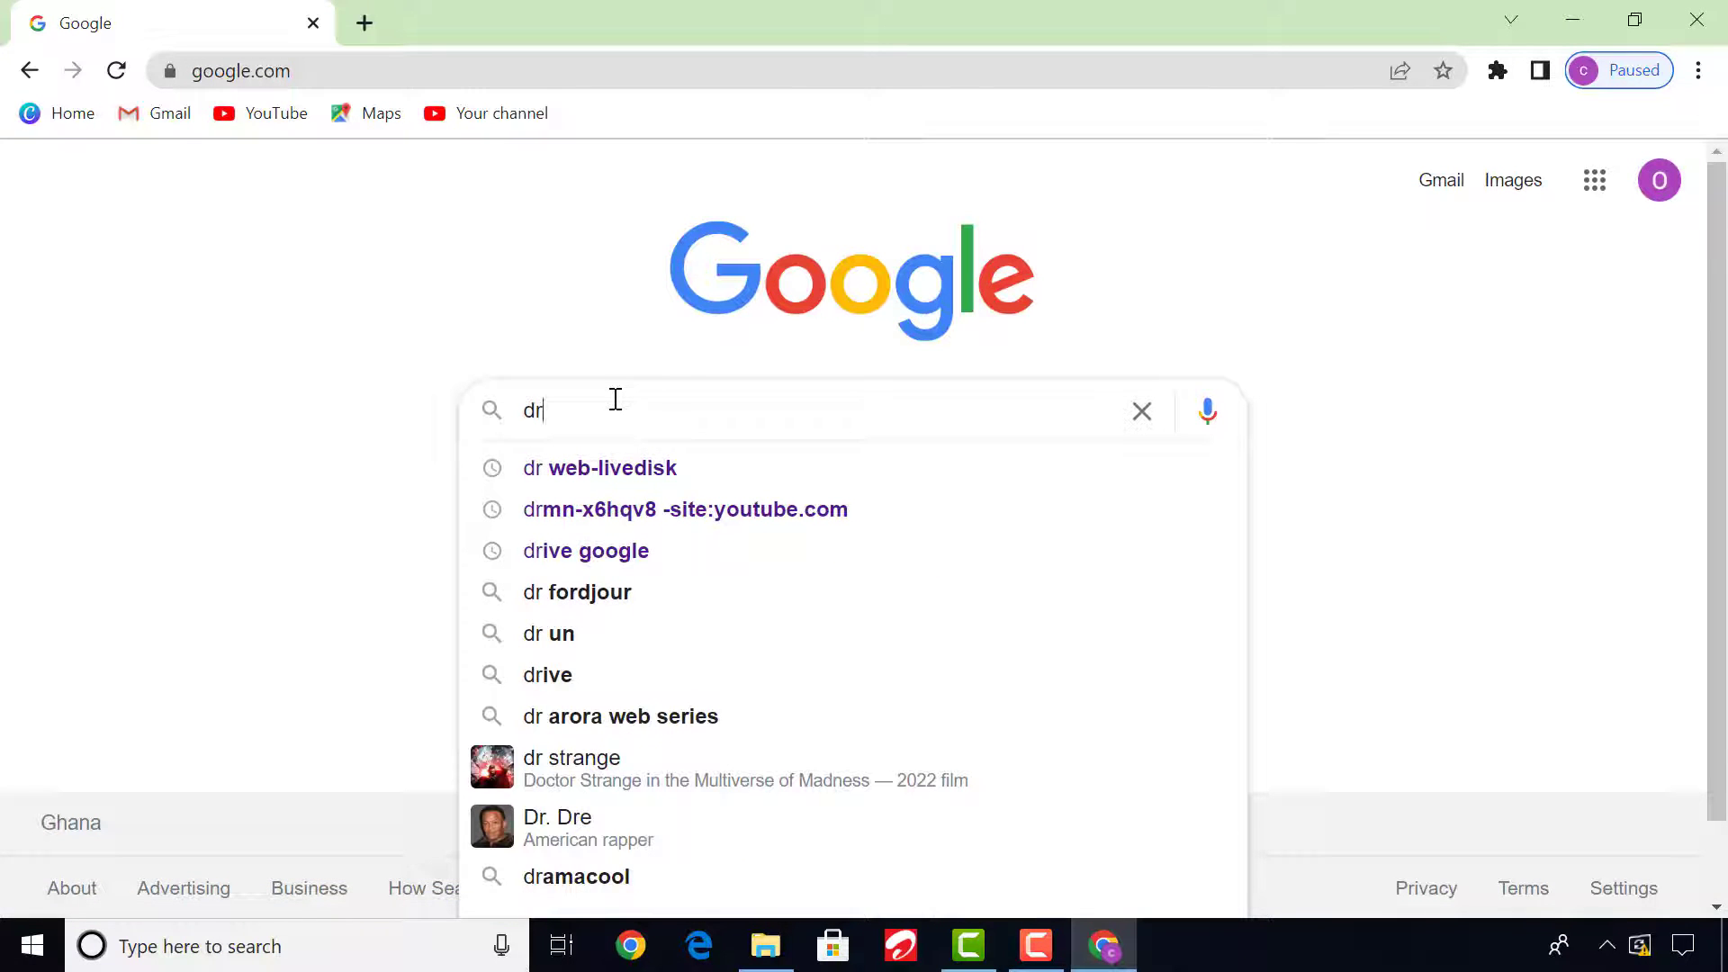
type(" web")
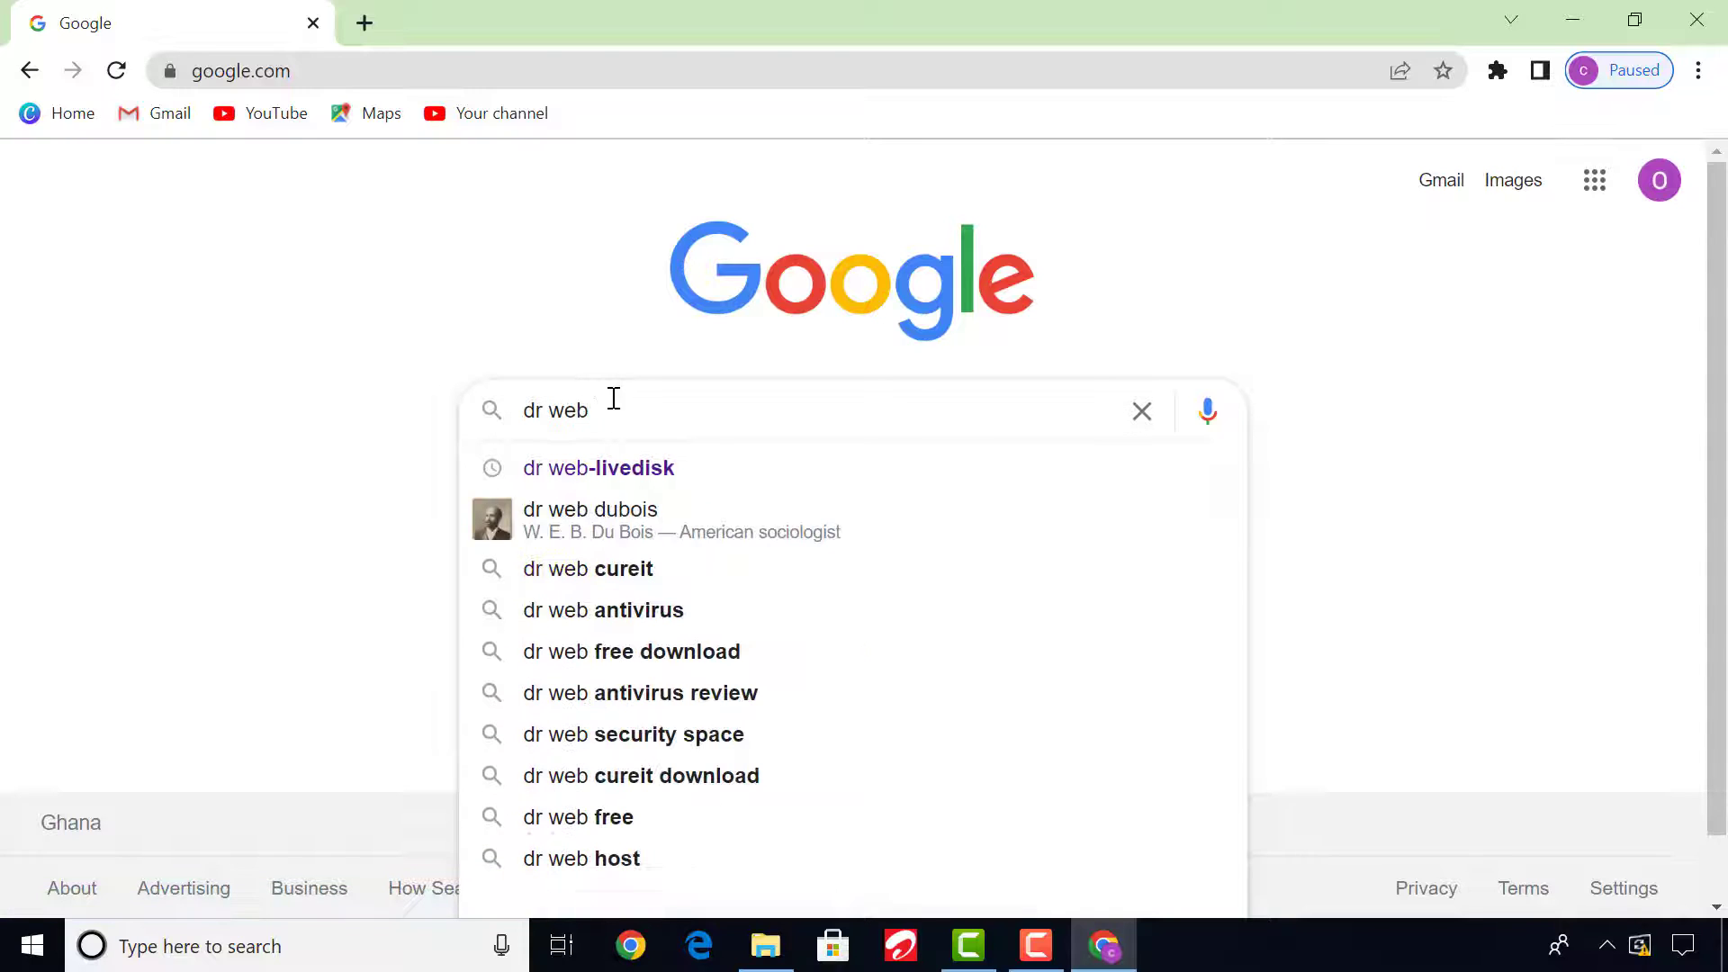
type(" live disk")
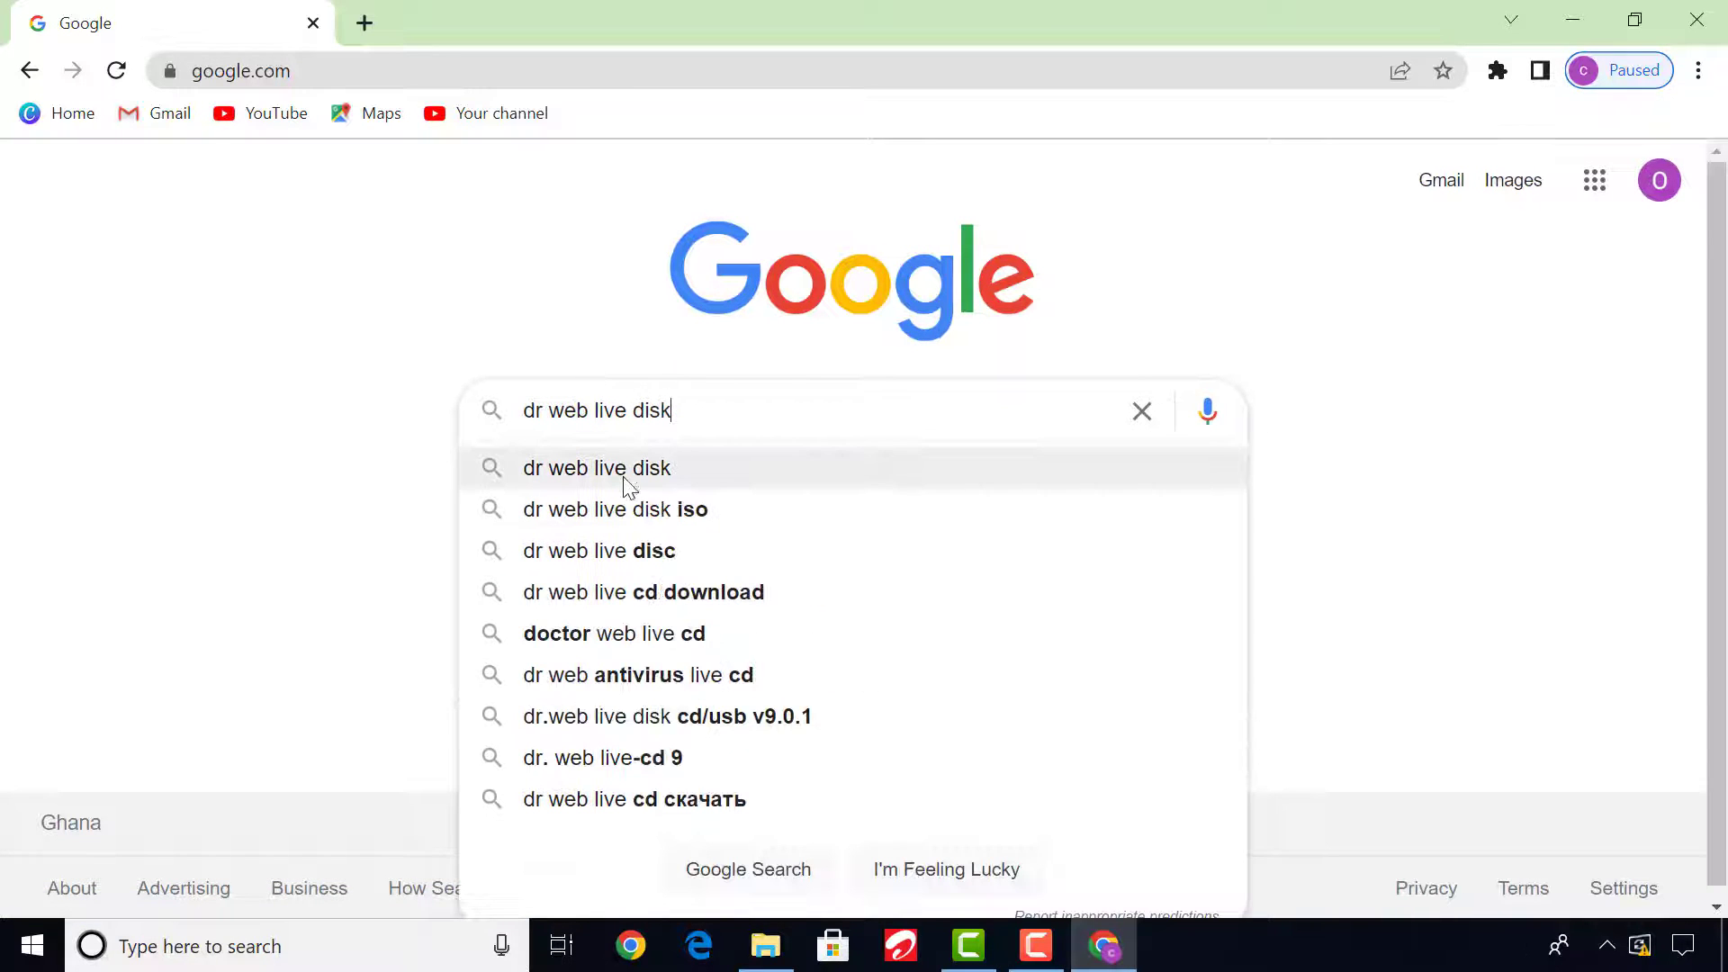
left_click(623, 472)
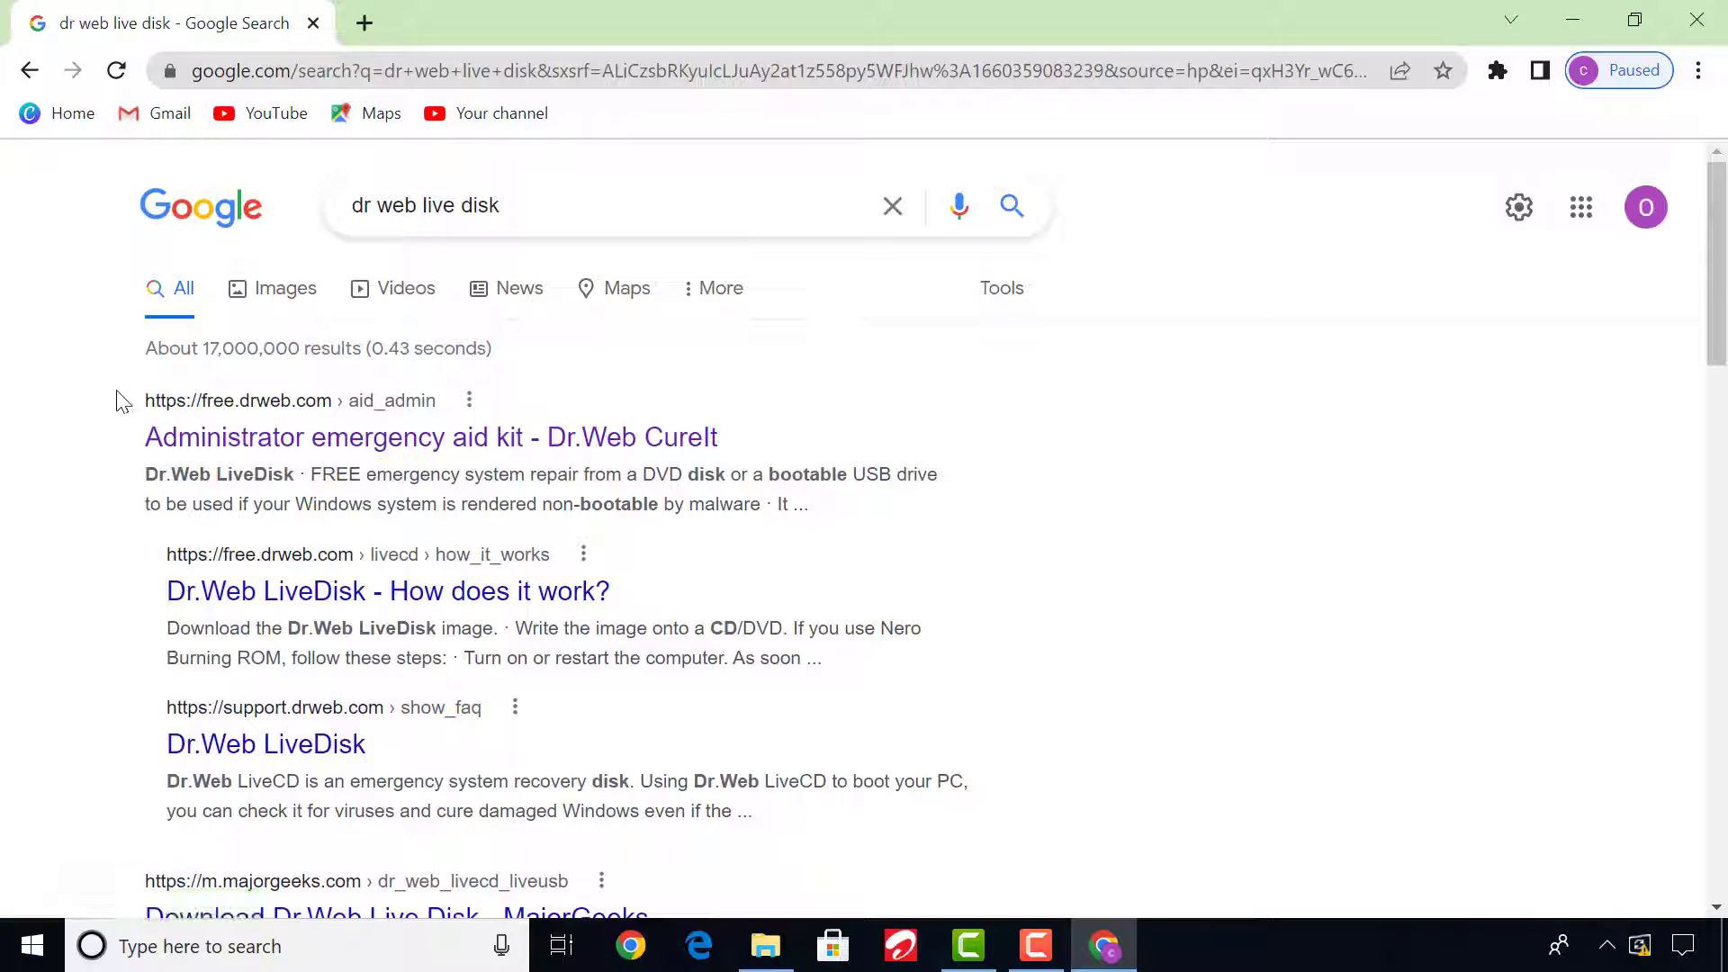
left_click_drag(120, 400, 68, 403)
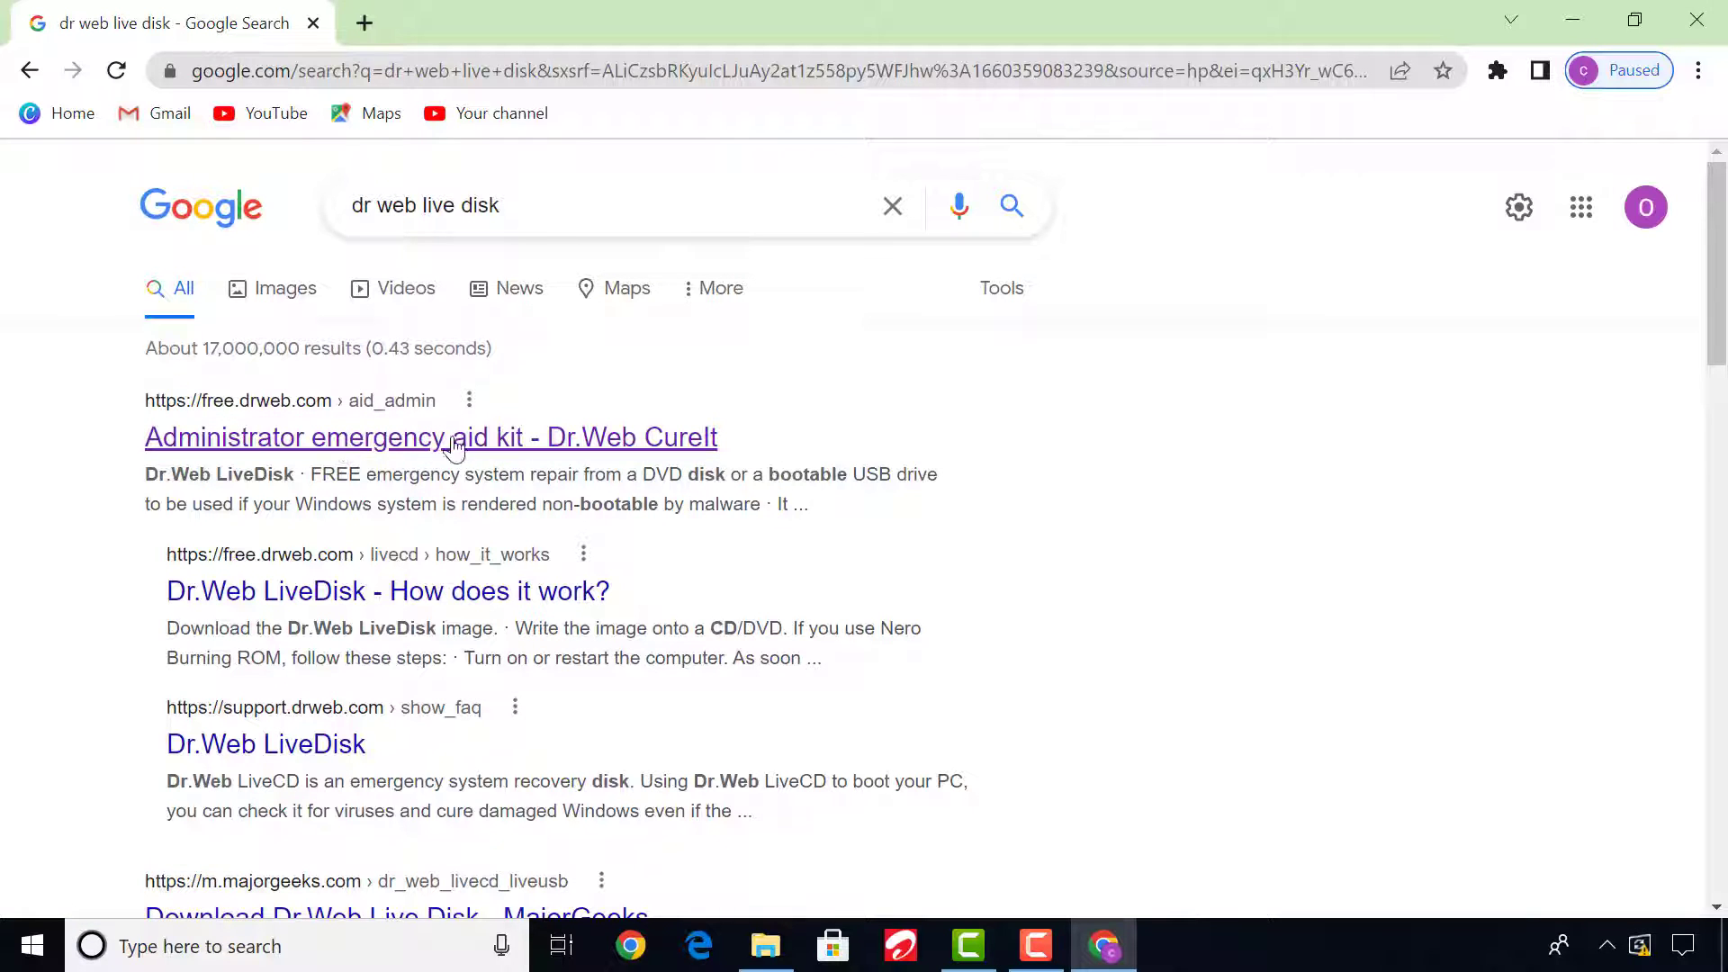
left_click(400, 441)
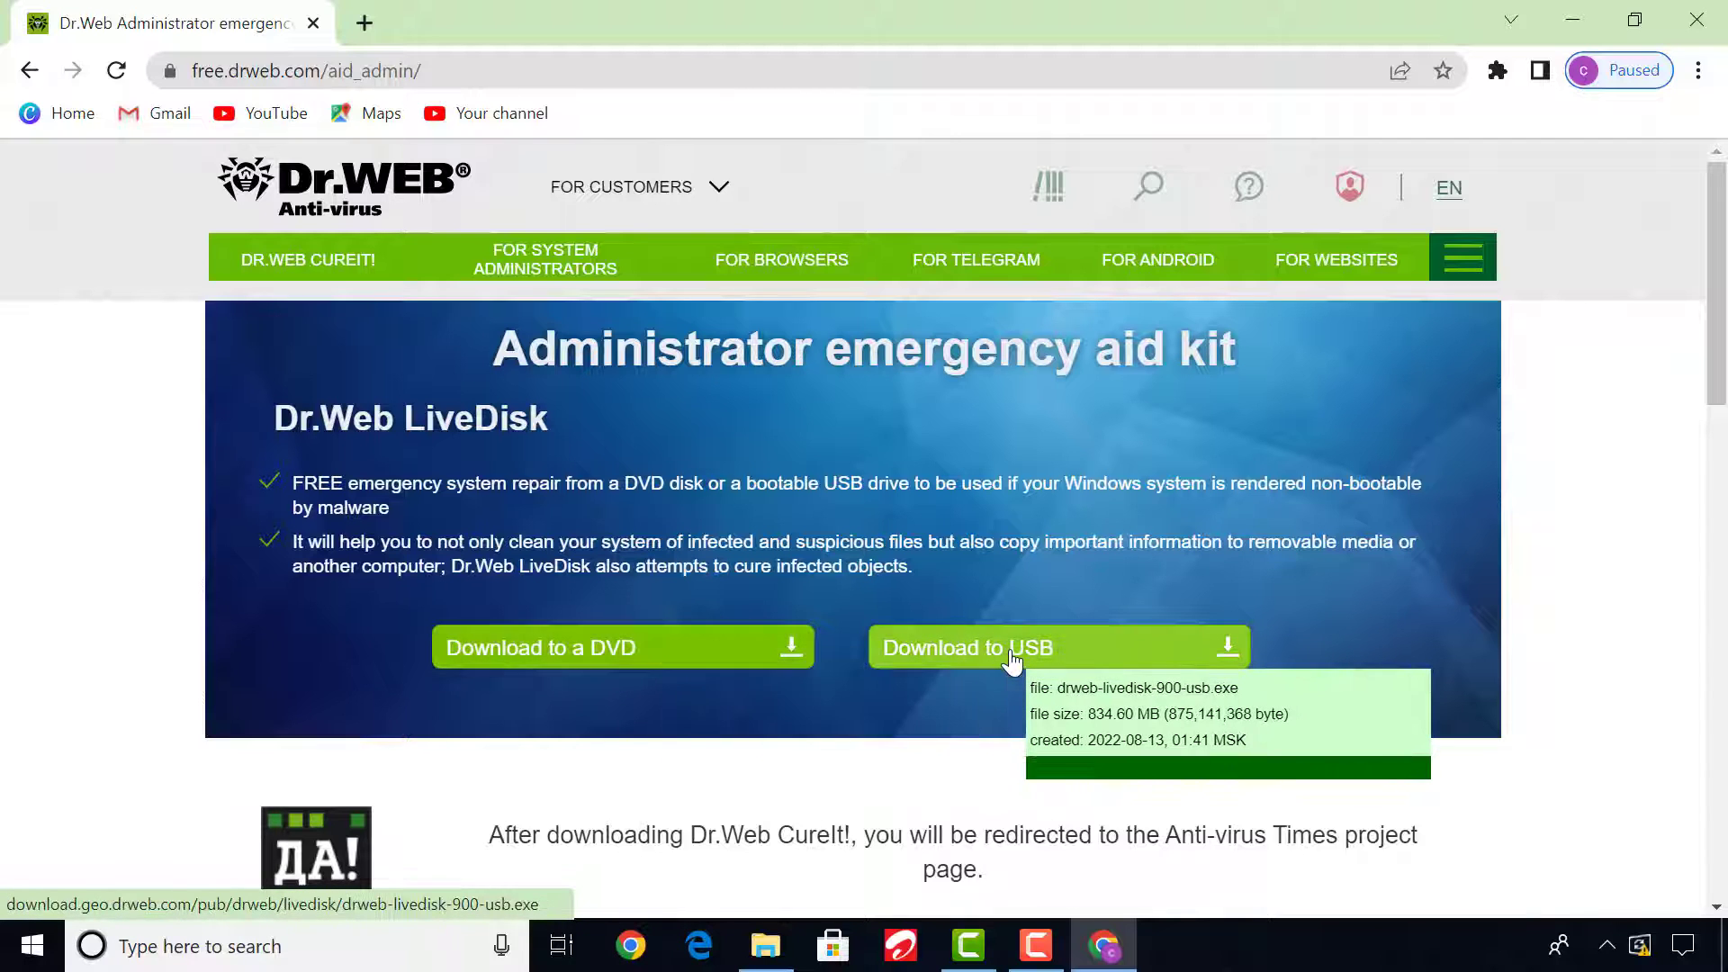
Start downloading the Dr.Web LiveDisk DVD image, accepting the license agreement and adding the duplicate with a numbered file name.
left_click(620, 660)
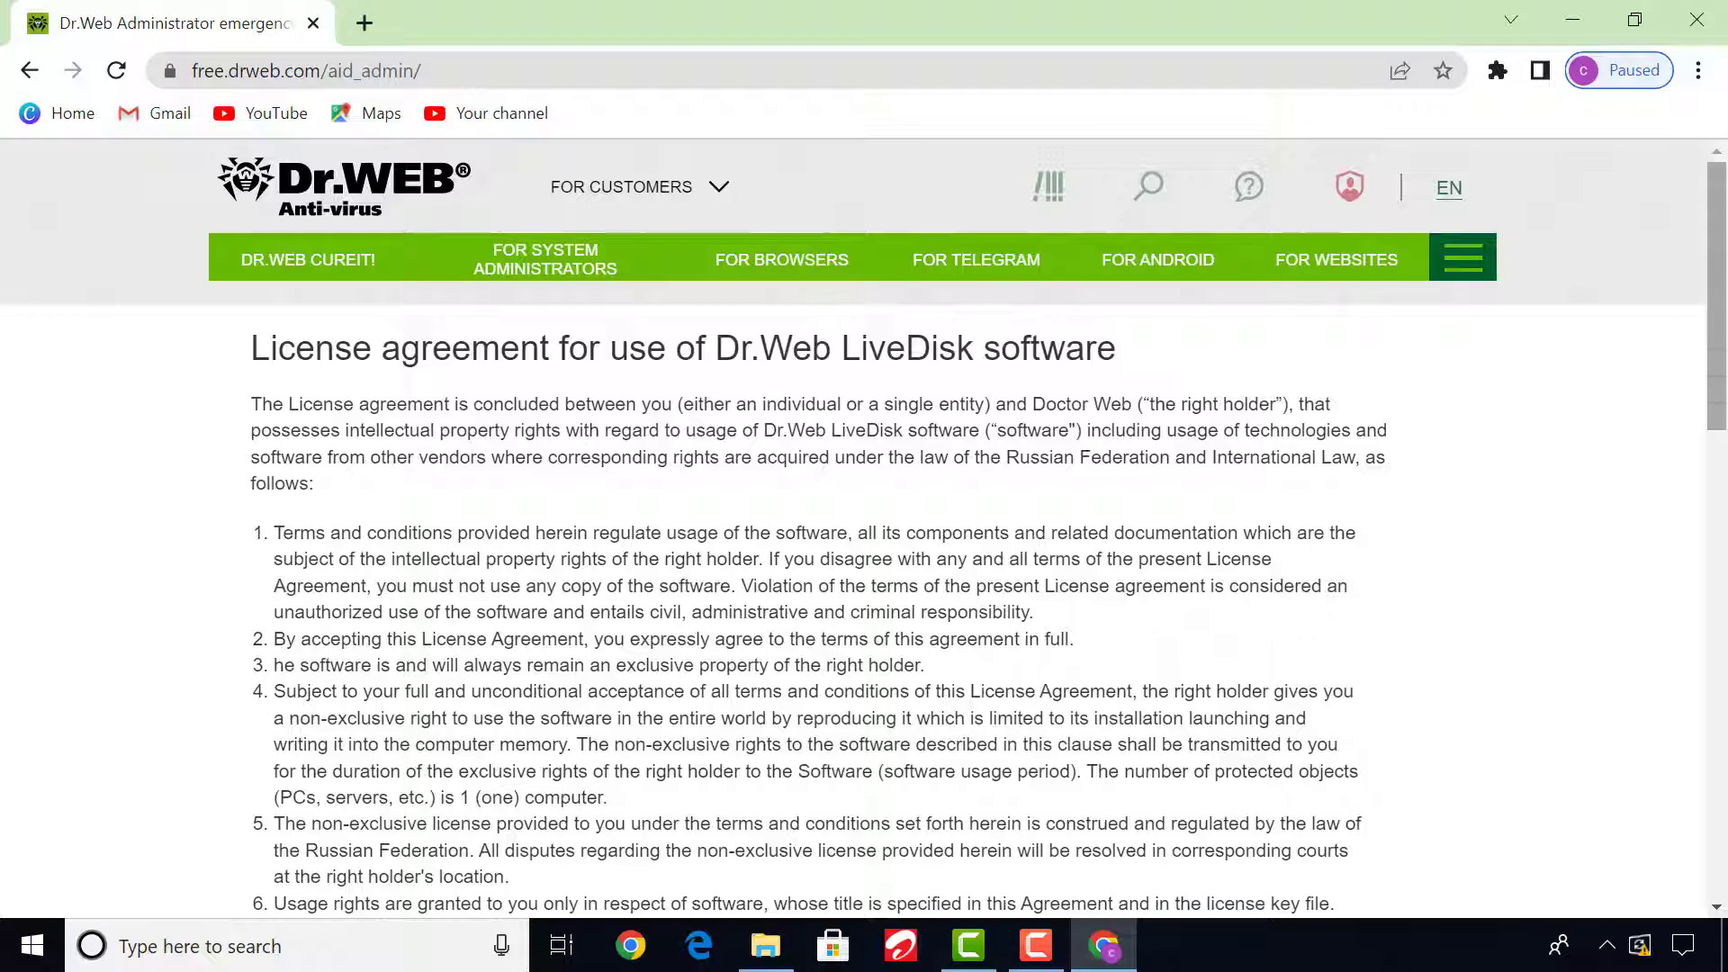
left_click_drag(1720, 360, 1715, 768)
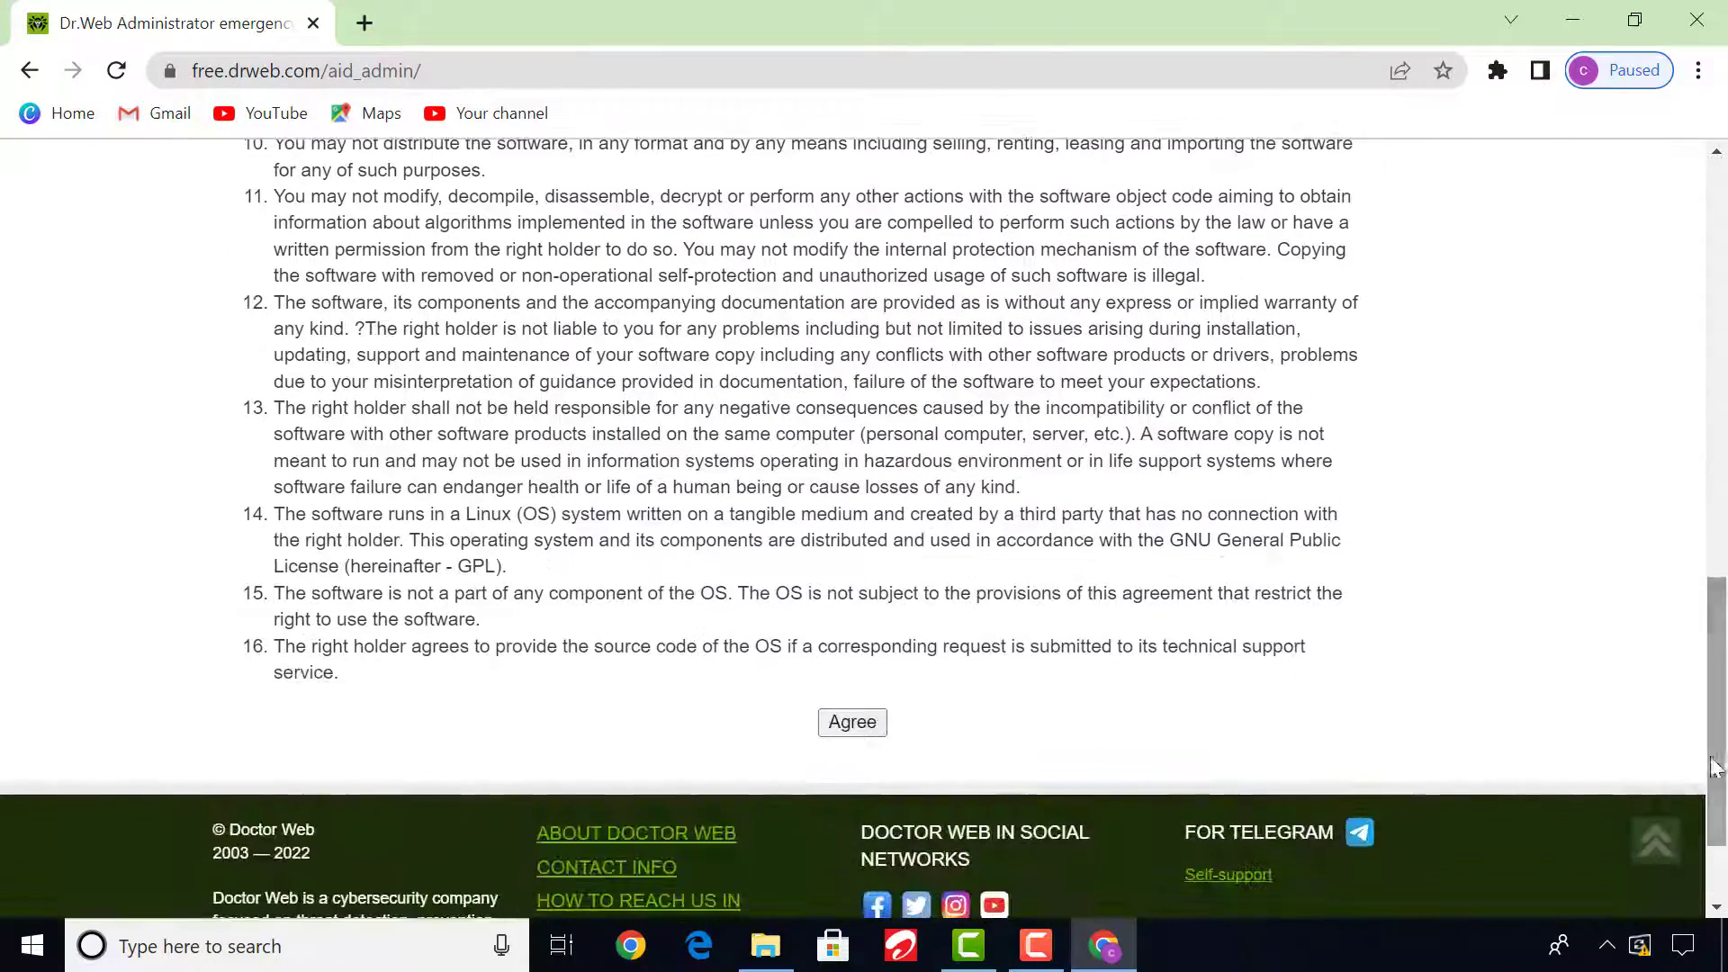
left_click(851, 722)
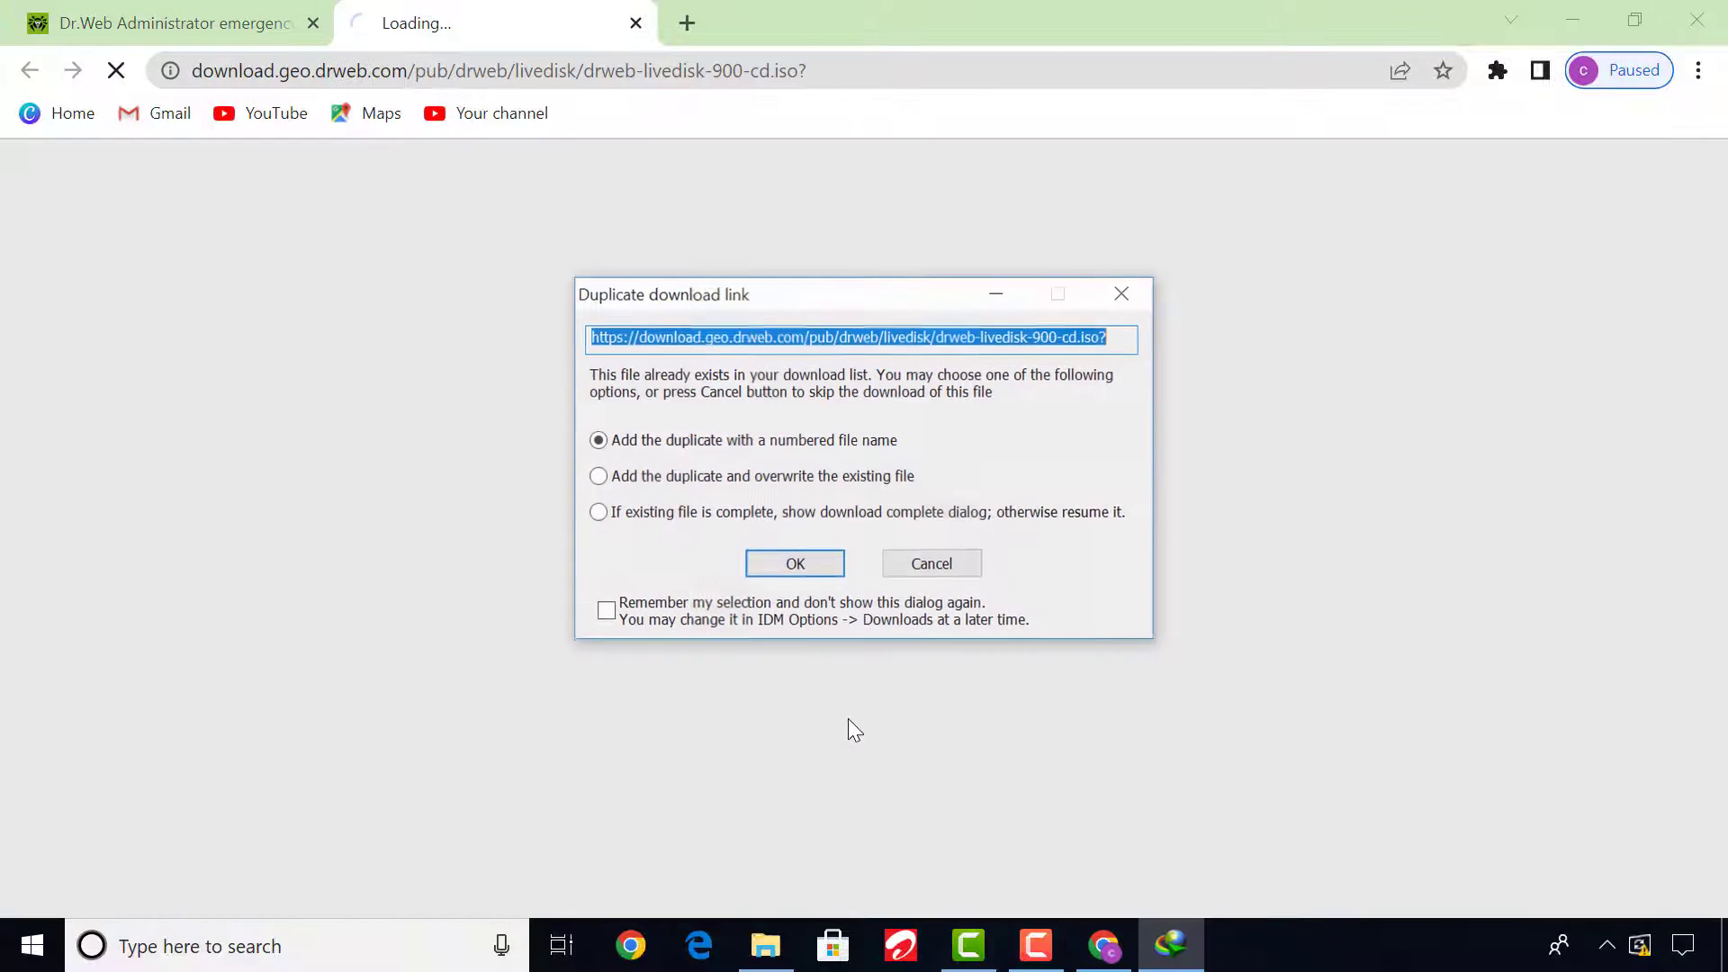
left_click(804, 567)
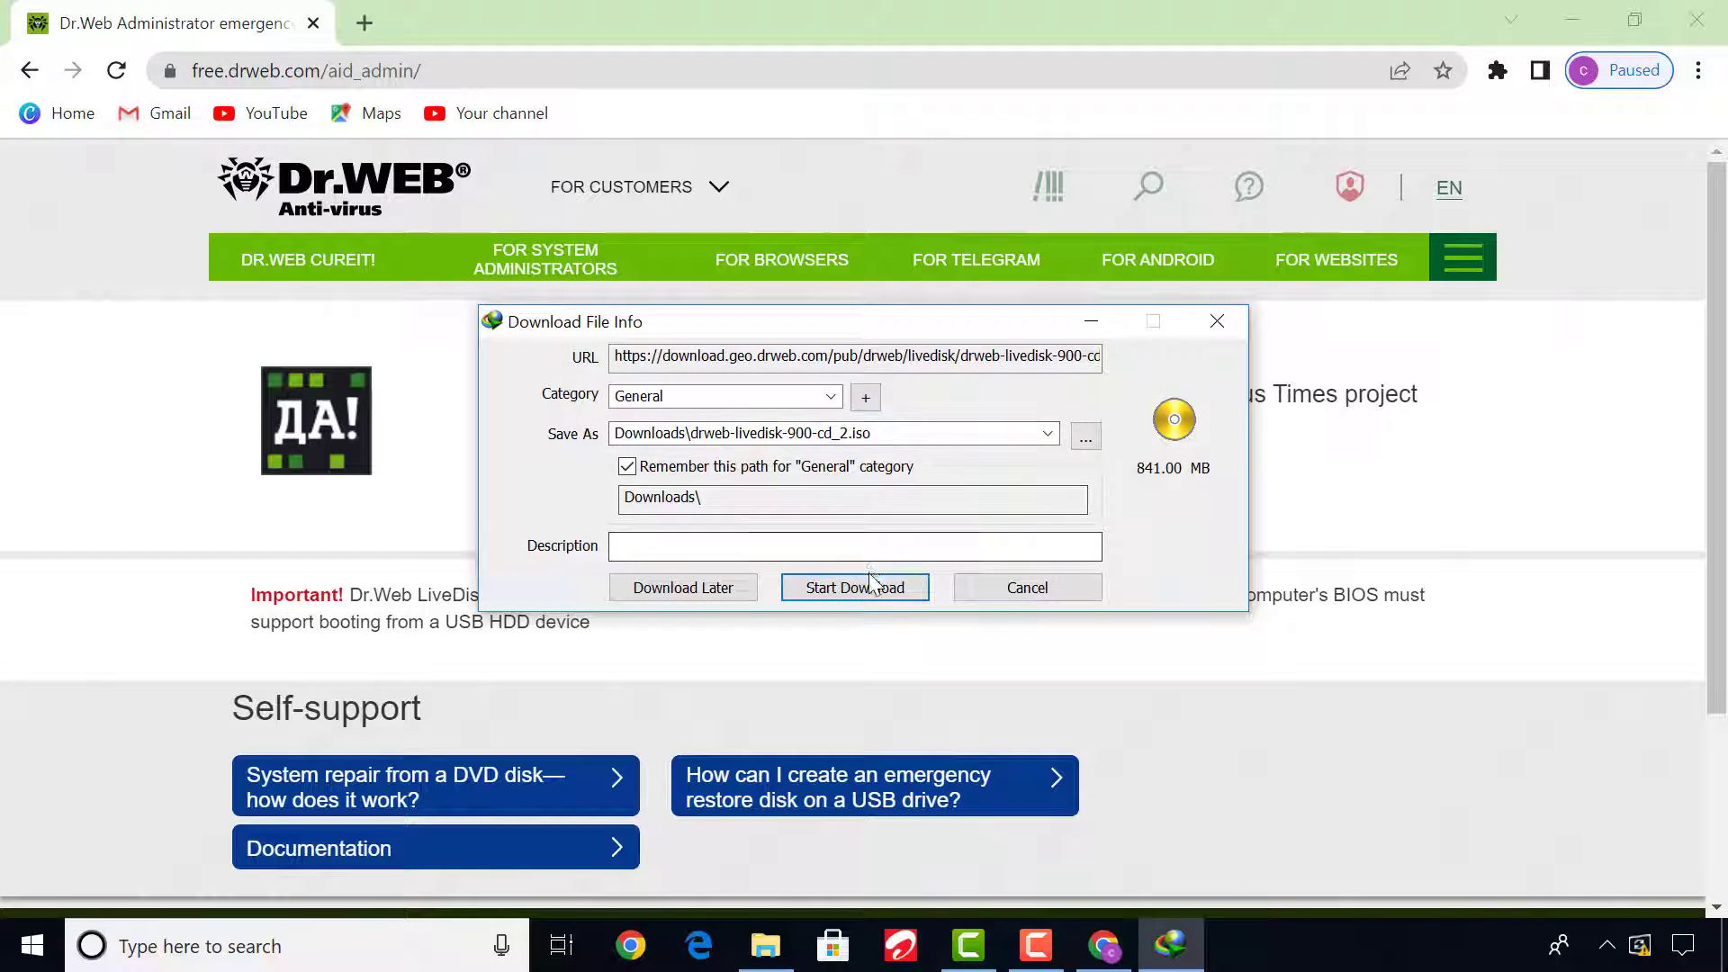
left_click(870, 592)
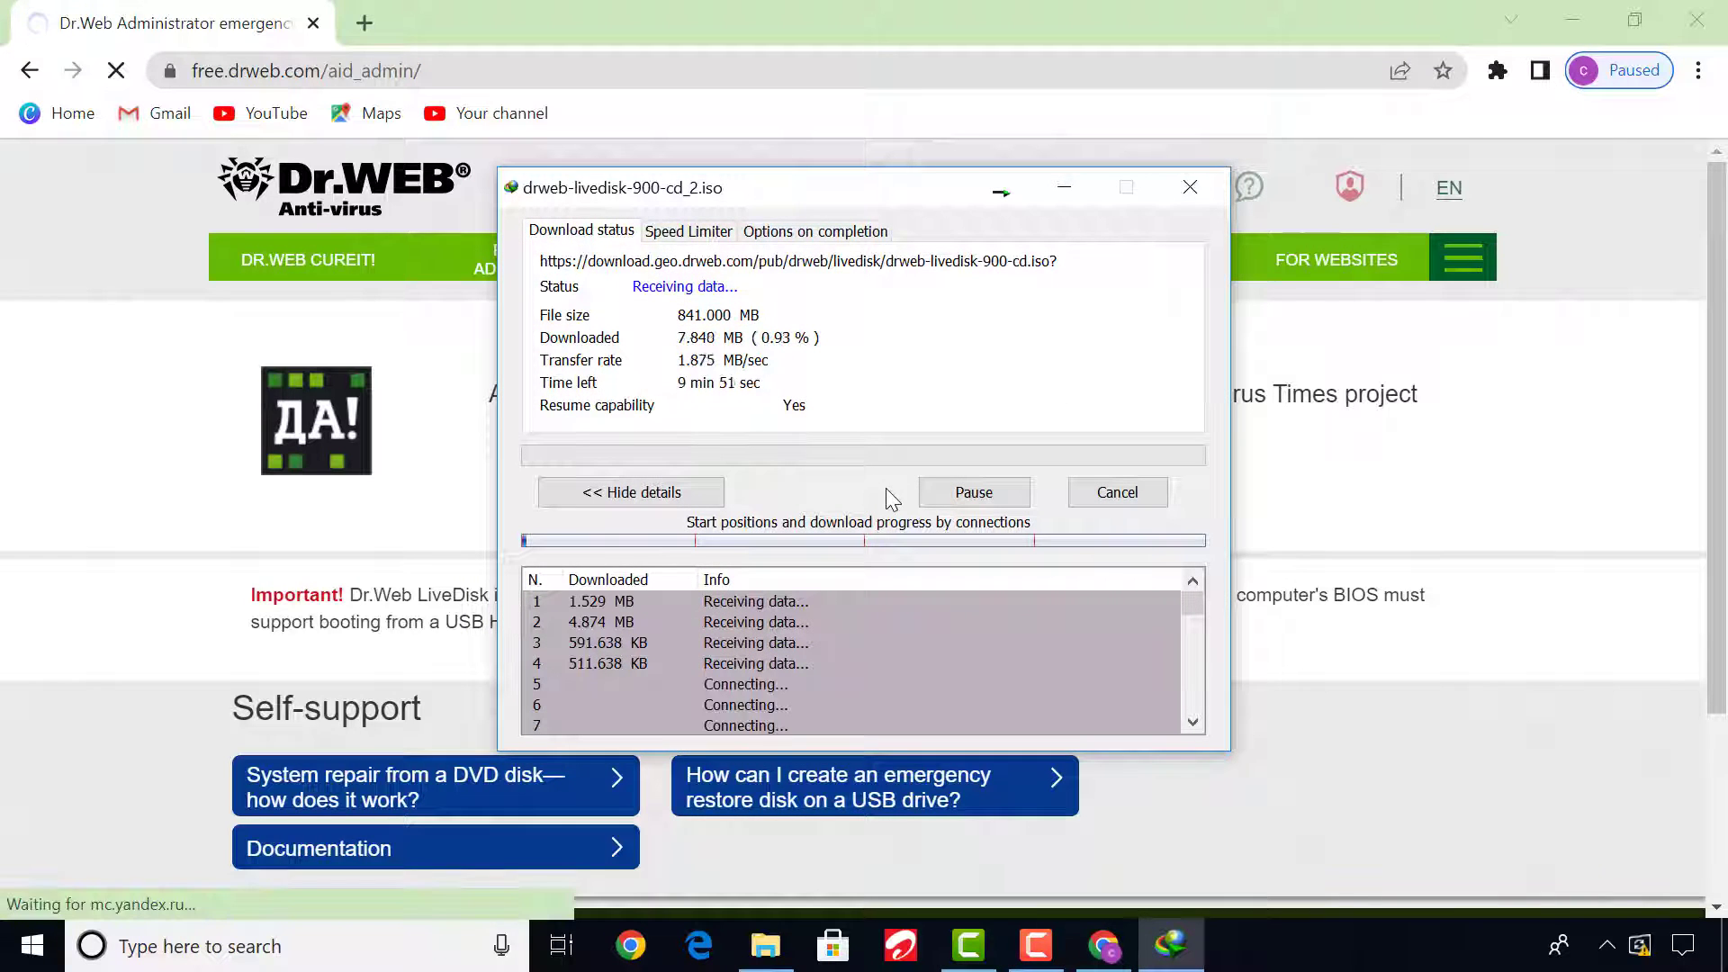
Pause and cancel the running download of the LiveDisk ISO.
left_click(961, 501)
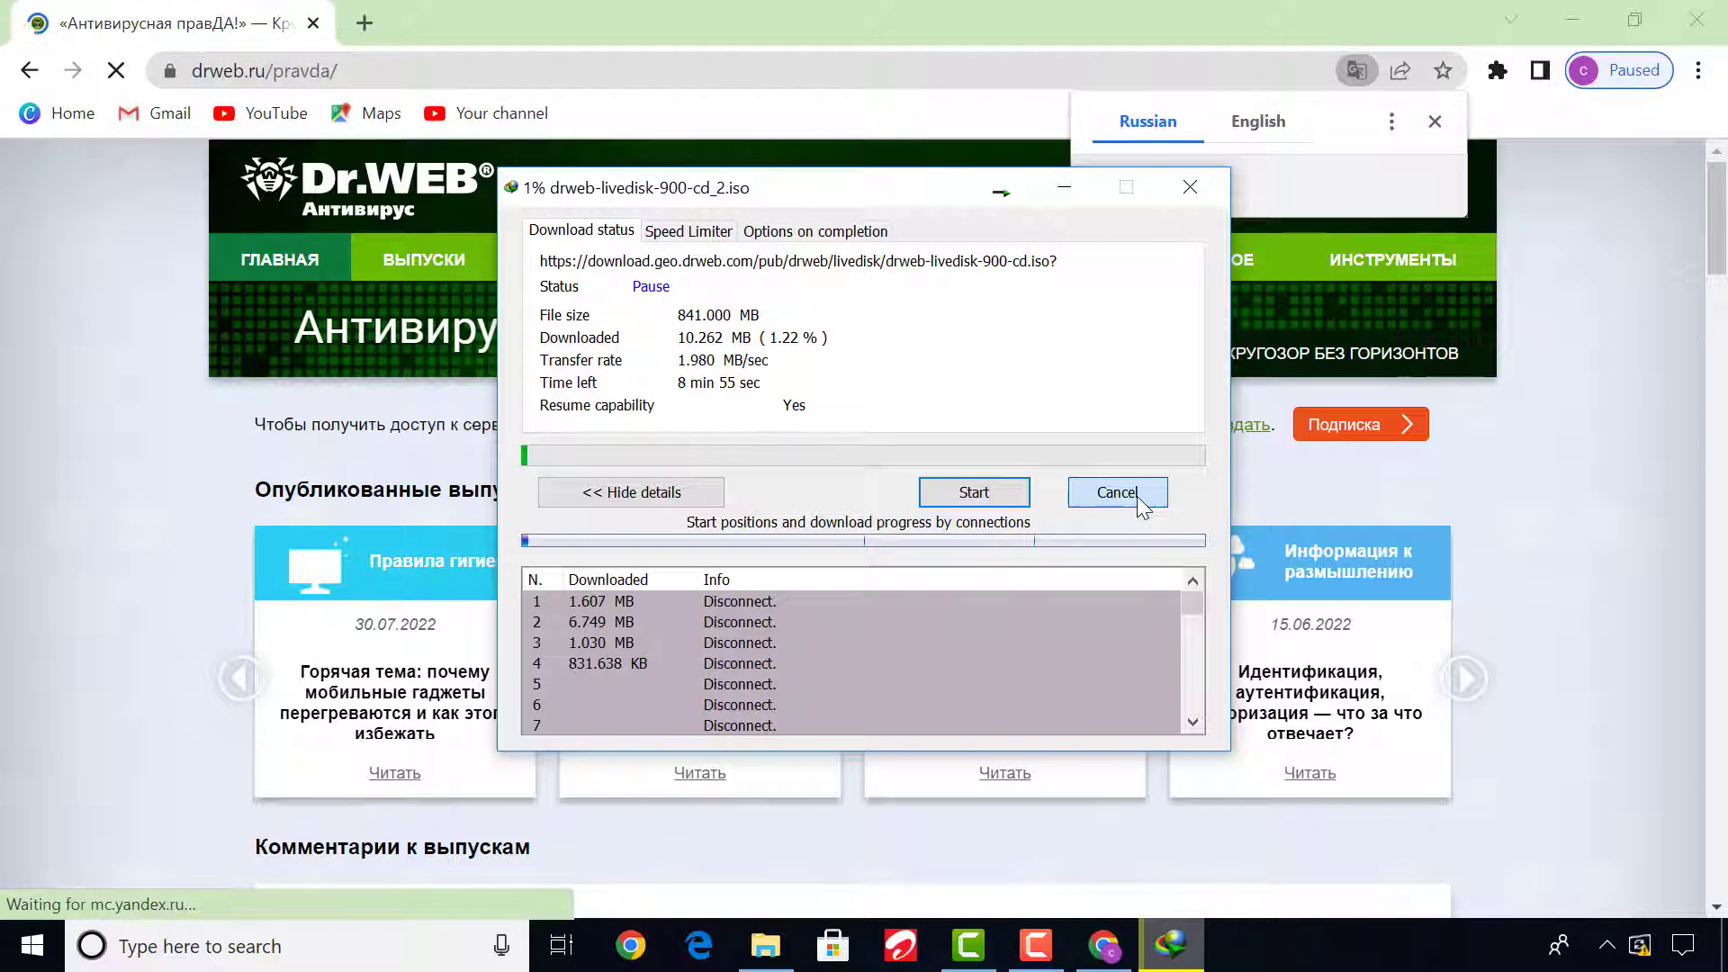
left_click(1138, 497)
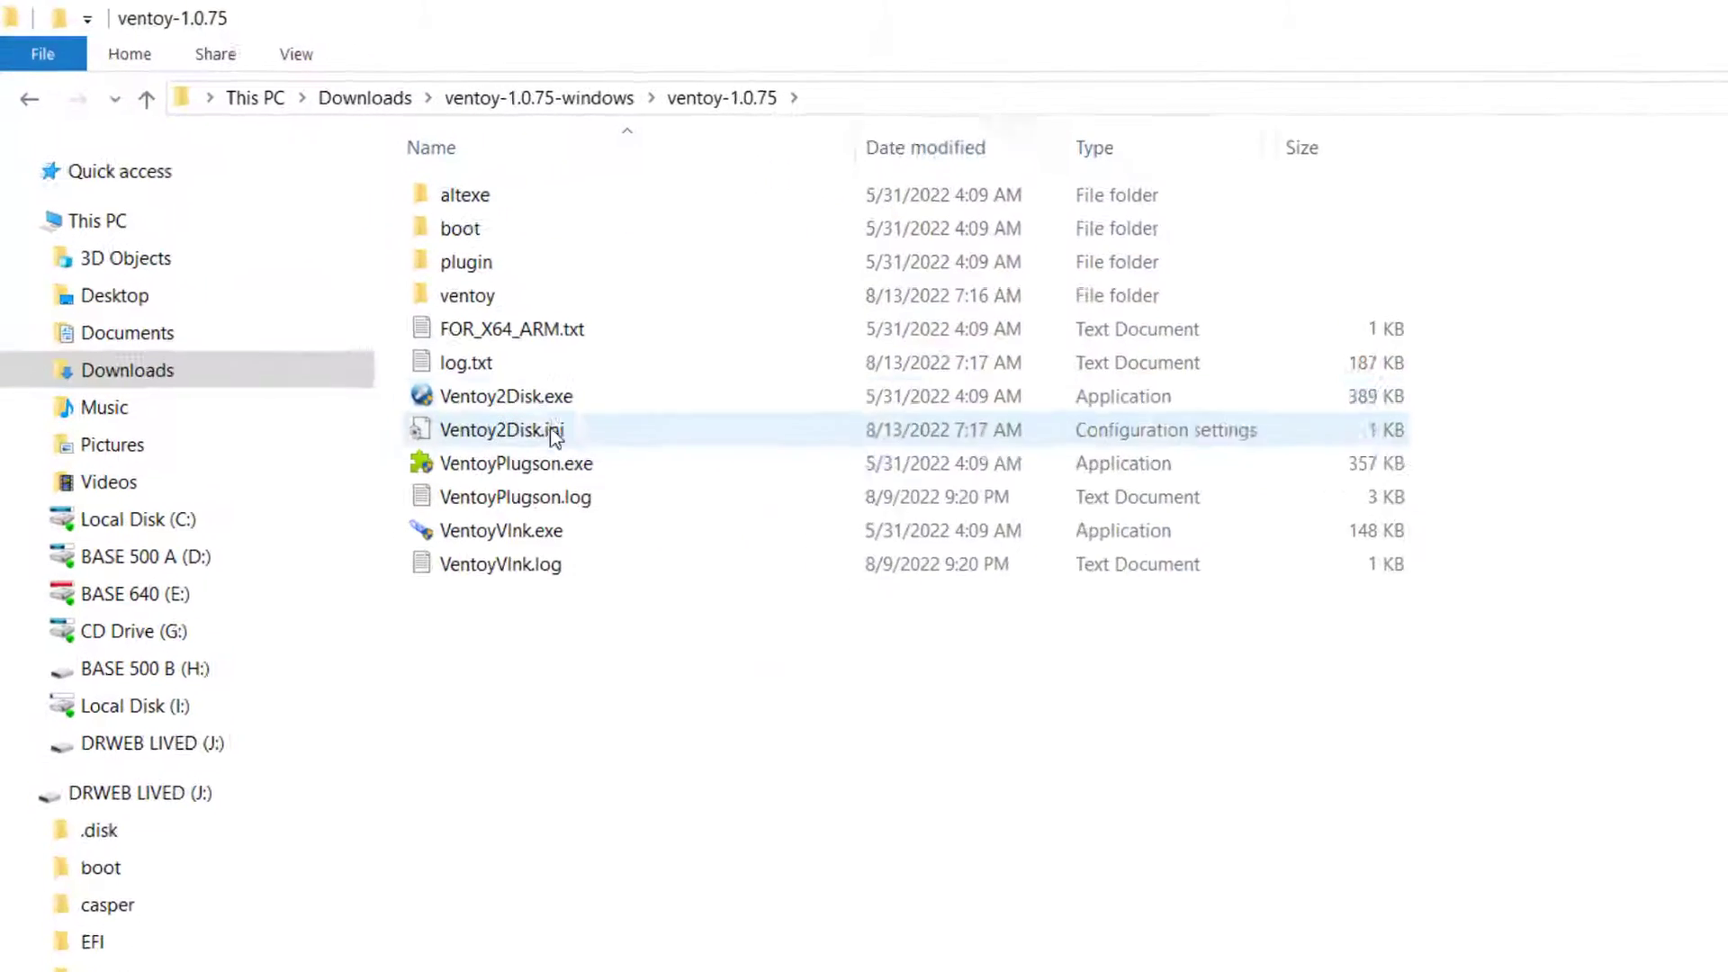
Launch Ventoy2Disk.exe from the ventoy-1.0.75 folder and enable Secure Boot Support.
left_click(548, 399)
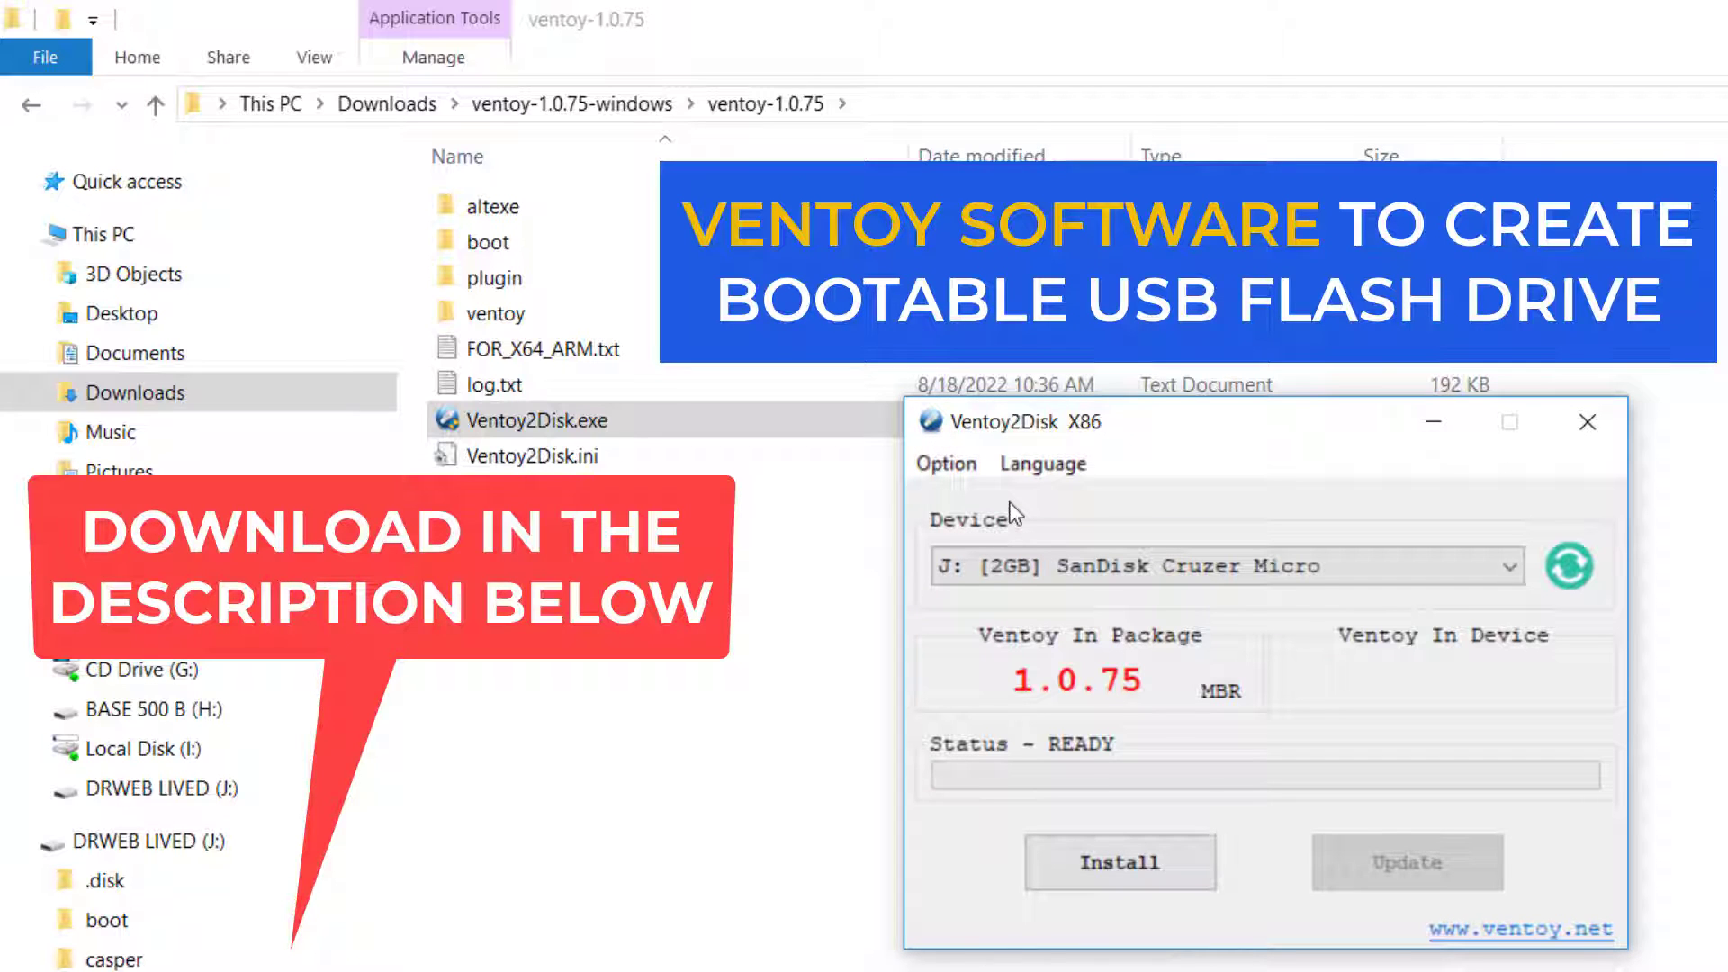
left_click(946, 463)
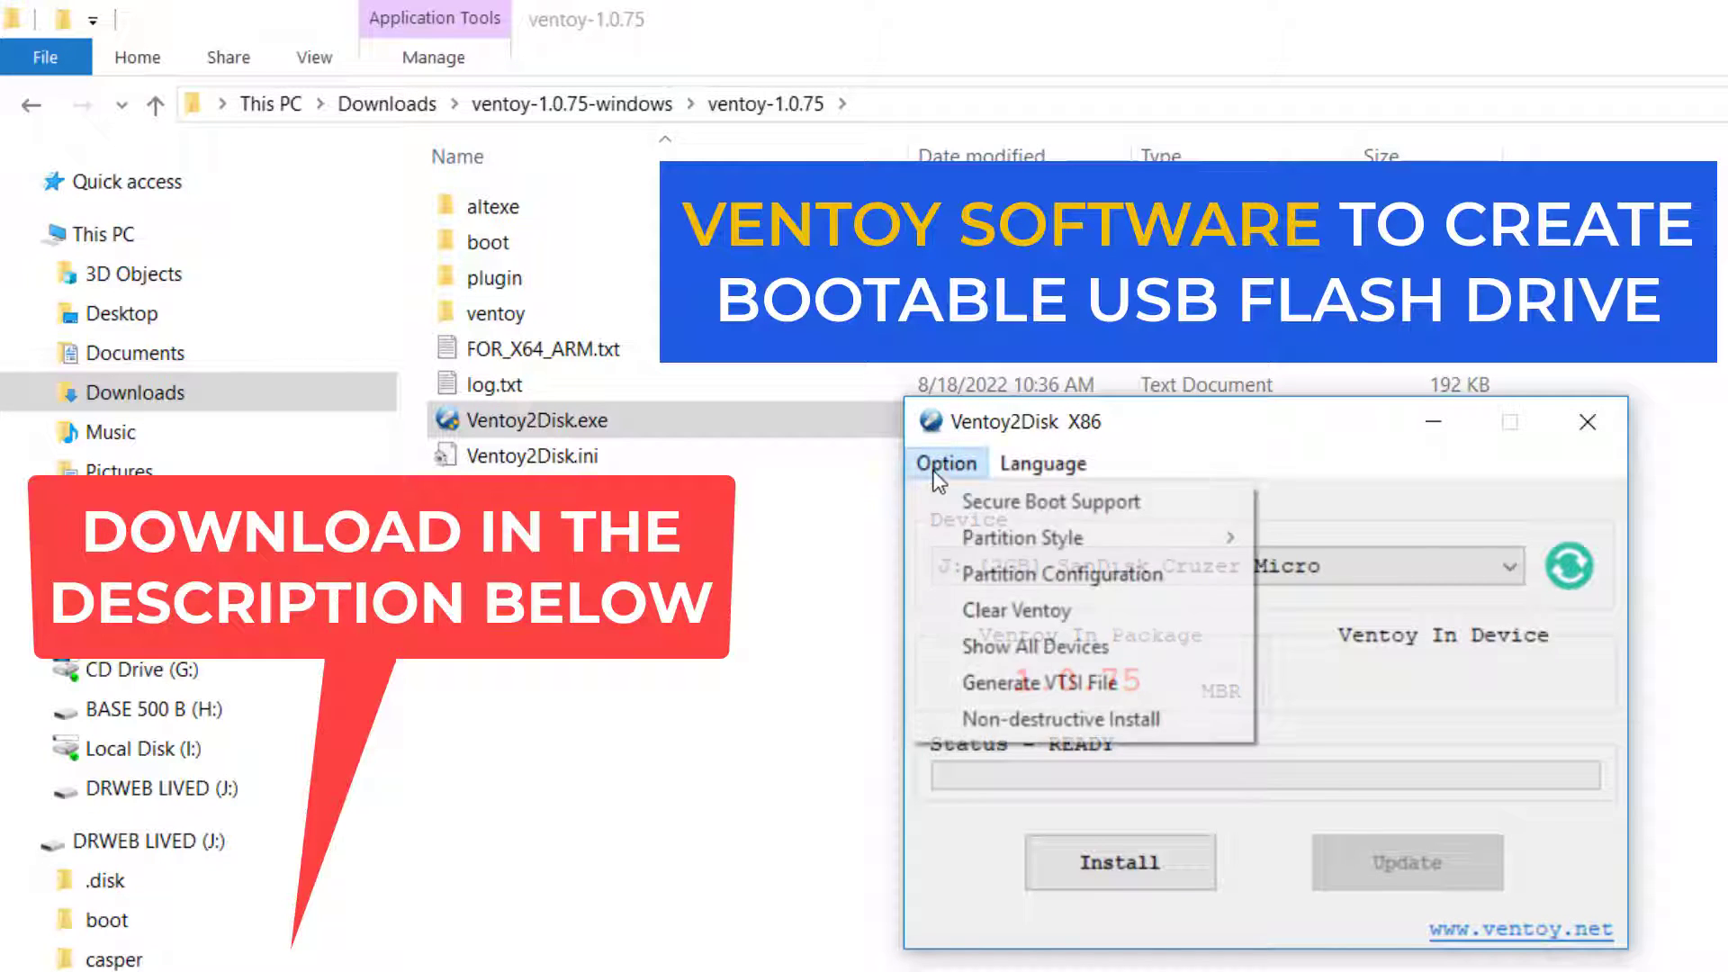
mouse_move(1023, 551)
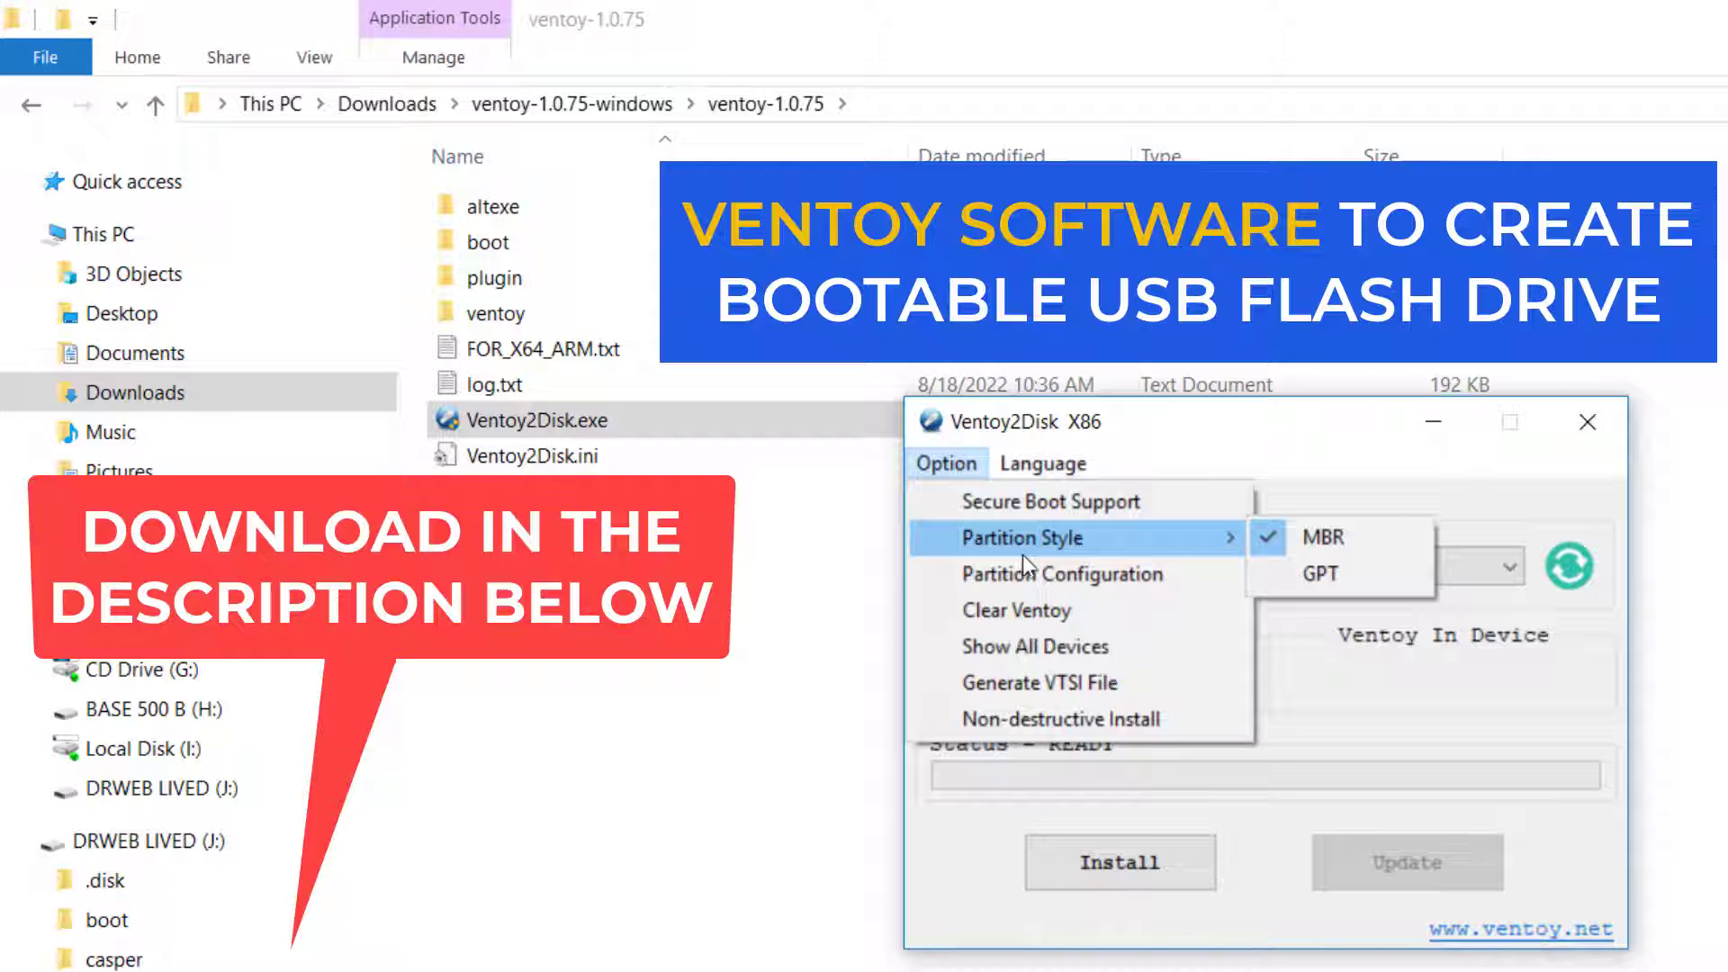
left_click(1078, 504)
Check the Secure Boot Support and Partition Style options set for the Ventoy installation.
left_click(946, 463)
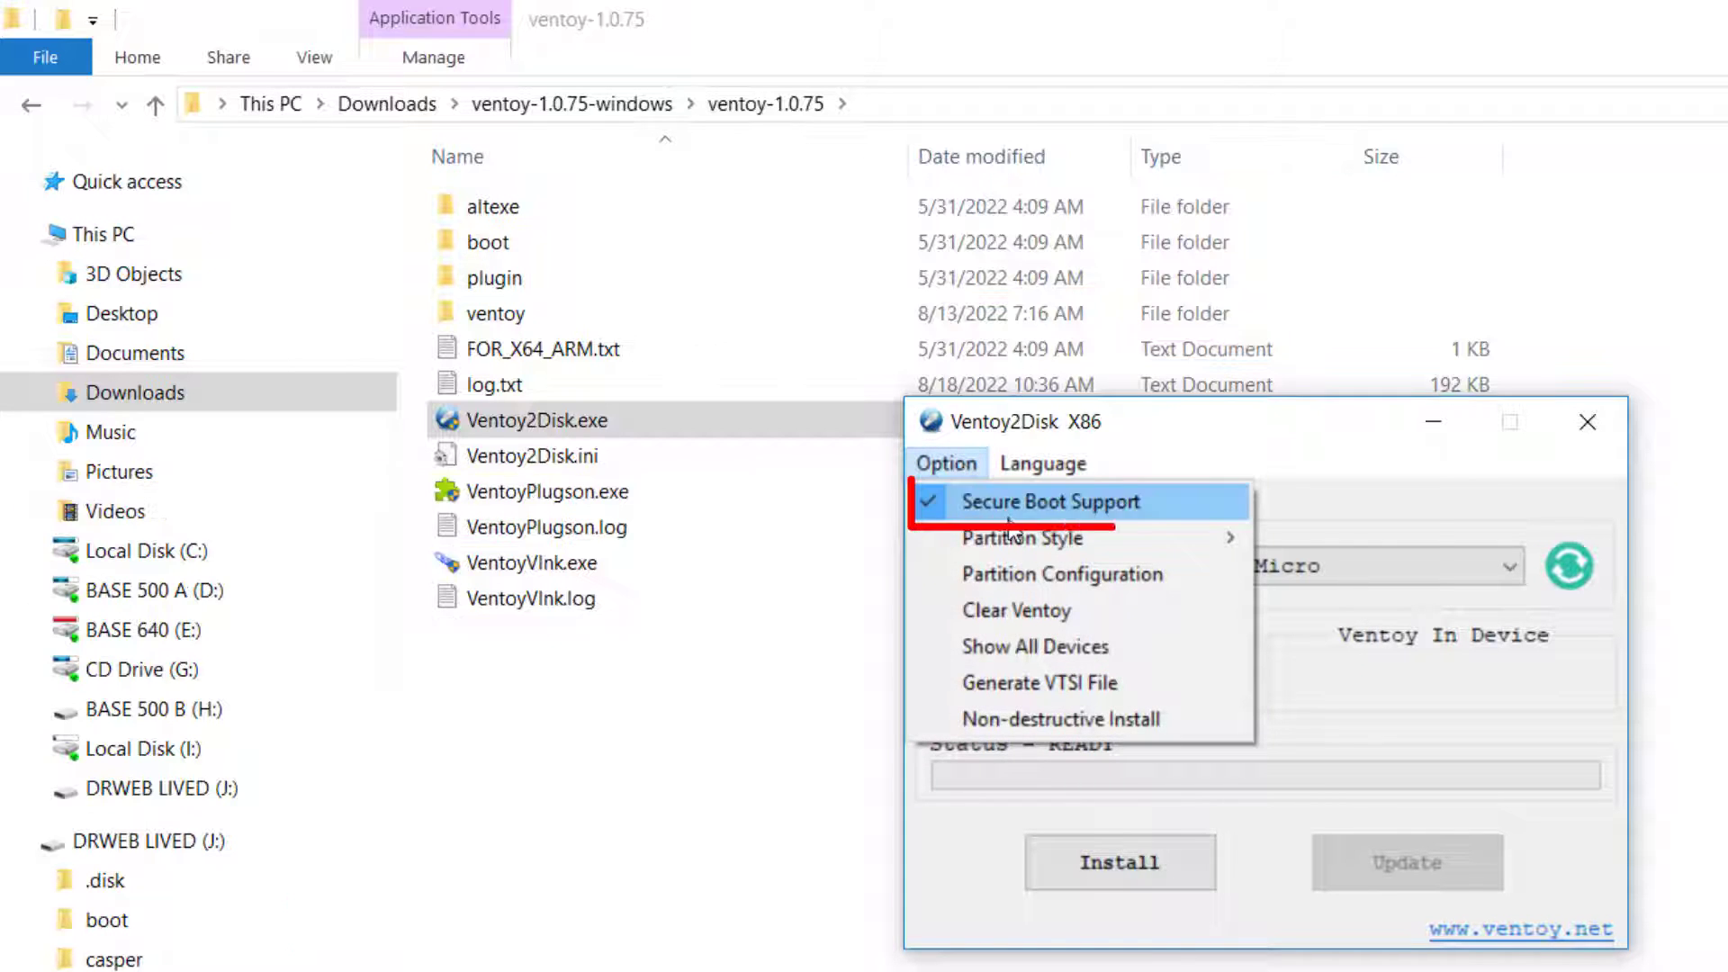
mouse_move(1013, 532)
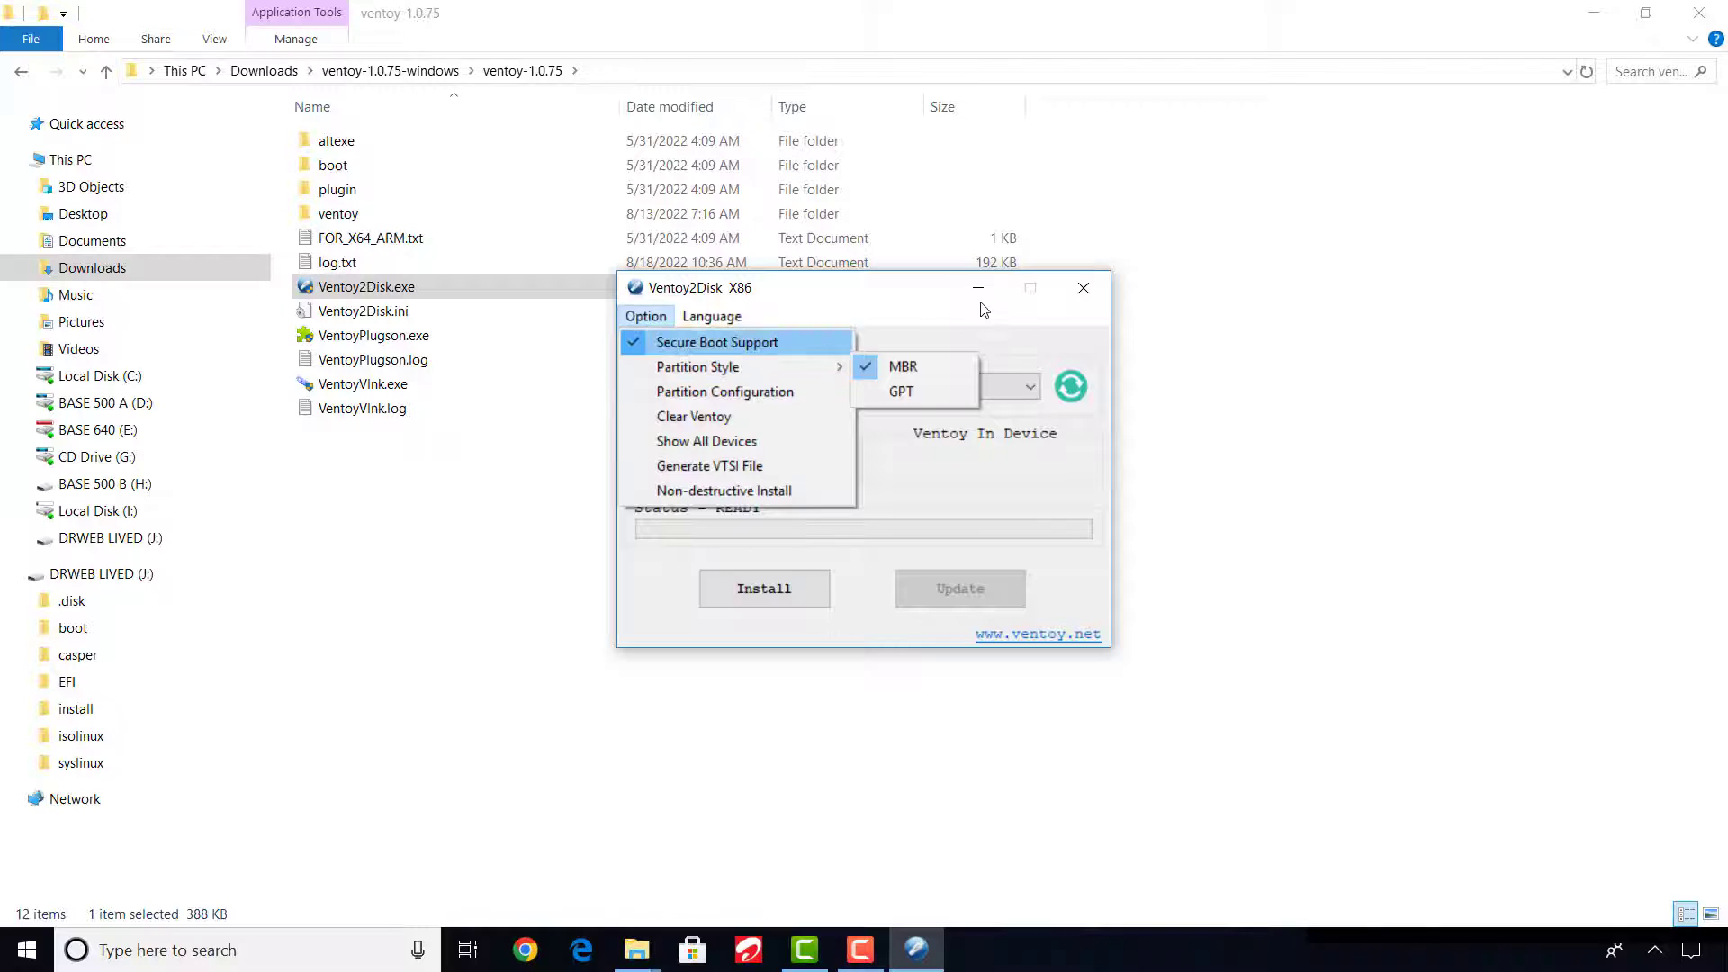
left_click(1275, 422)
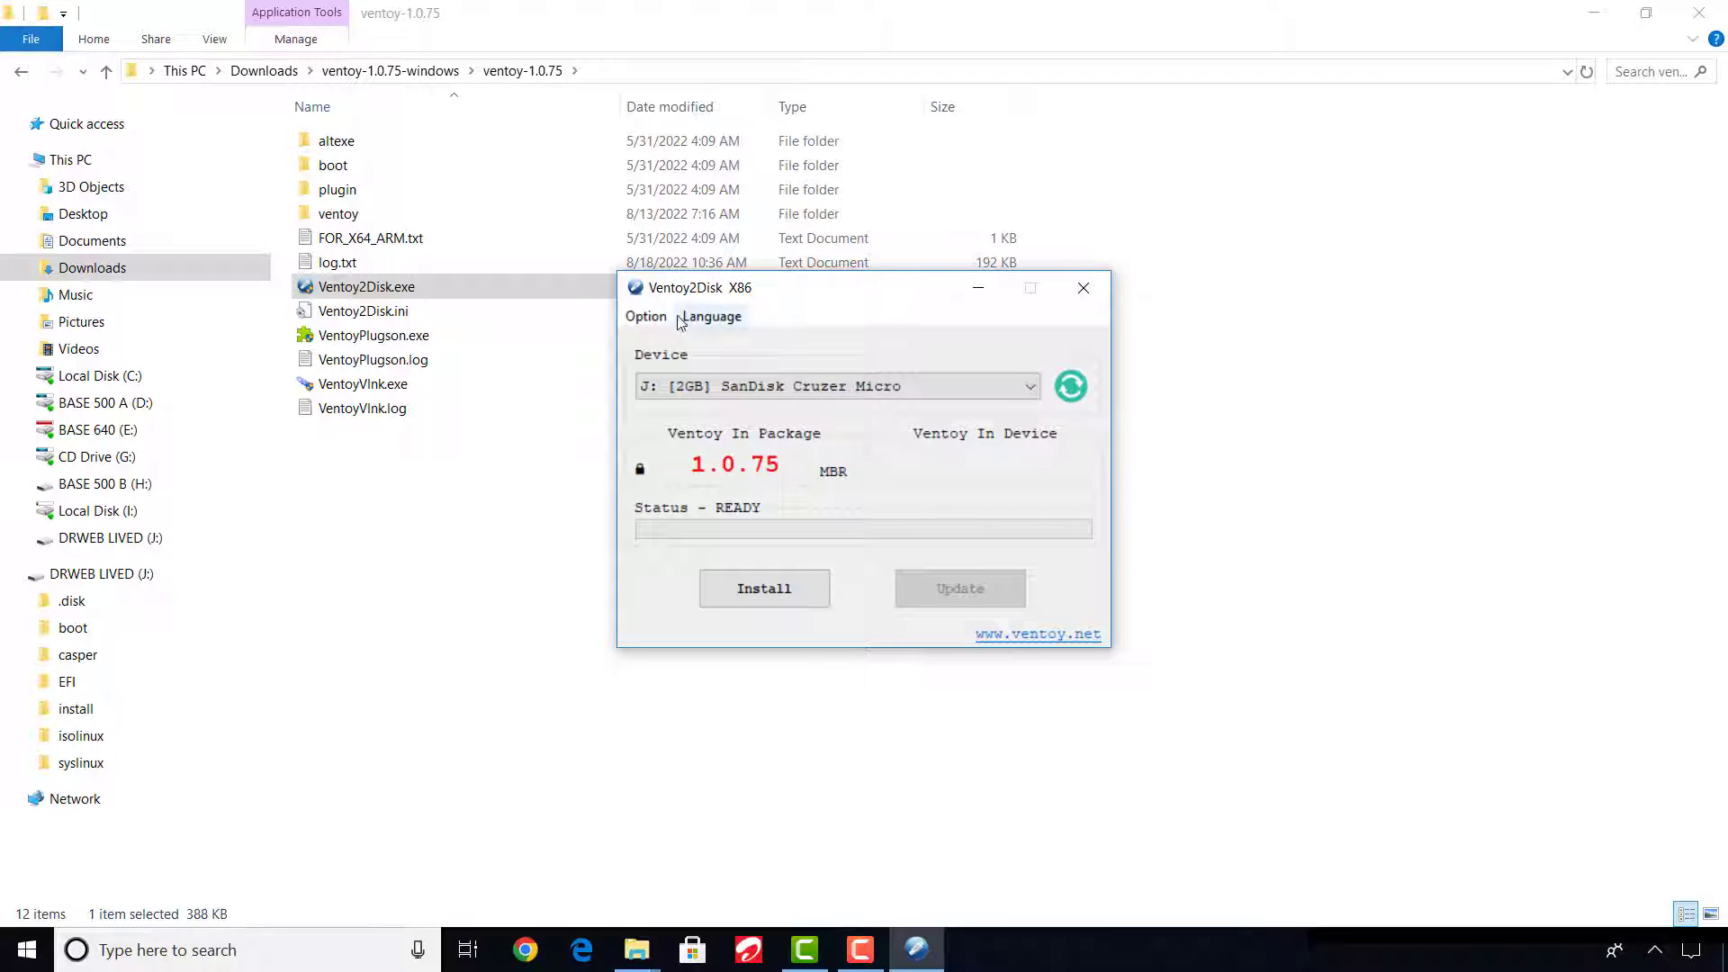
left_click(646, 316)
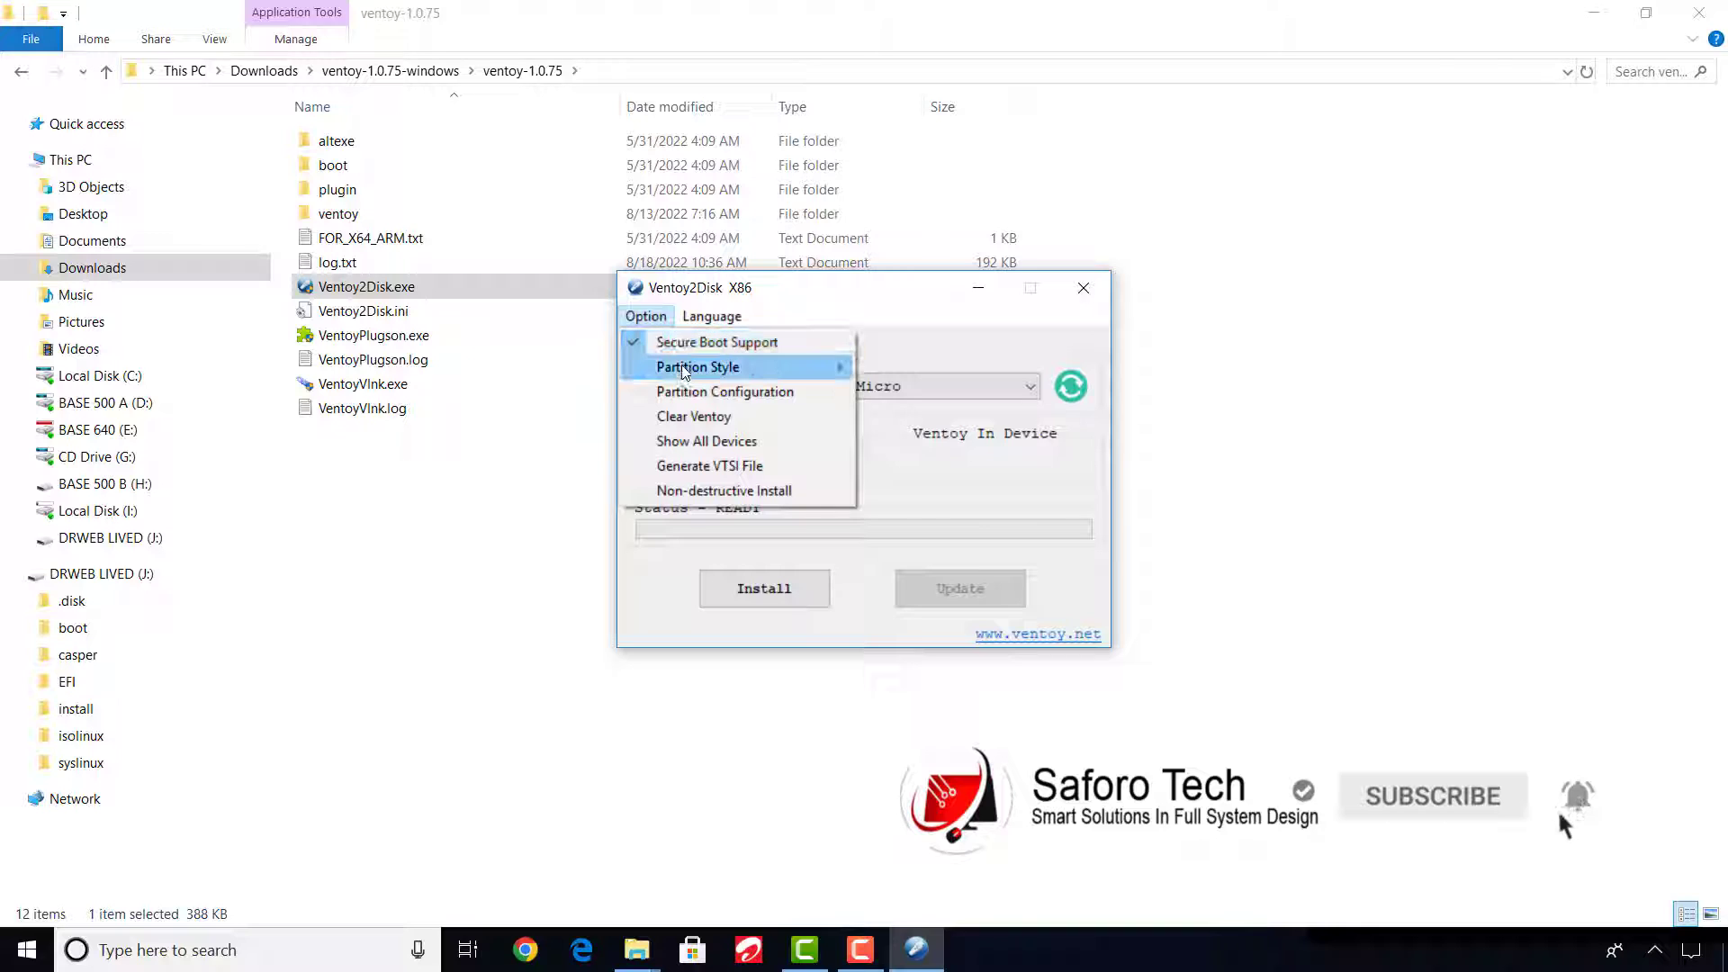
mouse_move(686, 371)
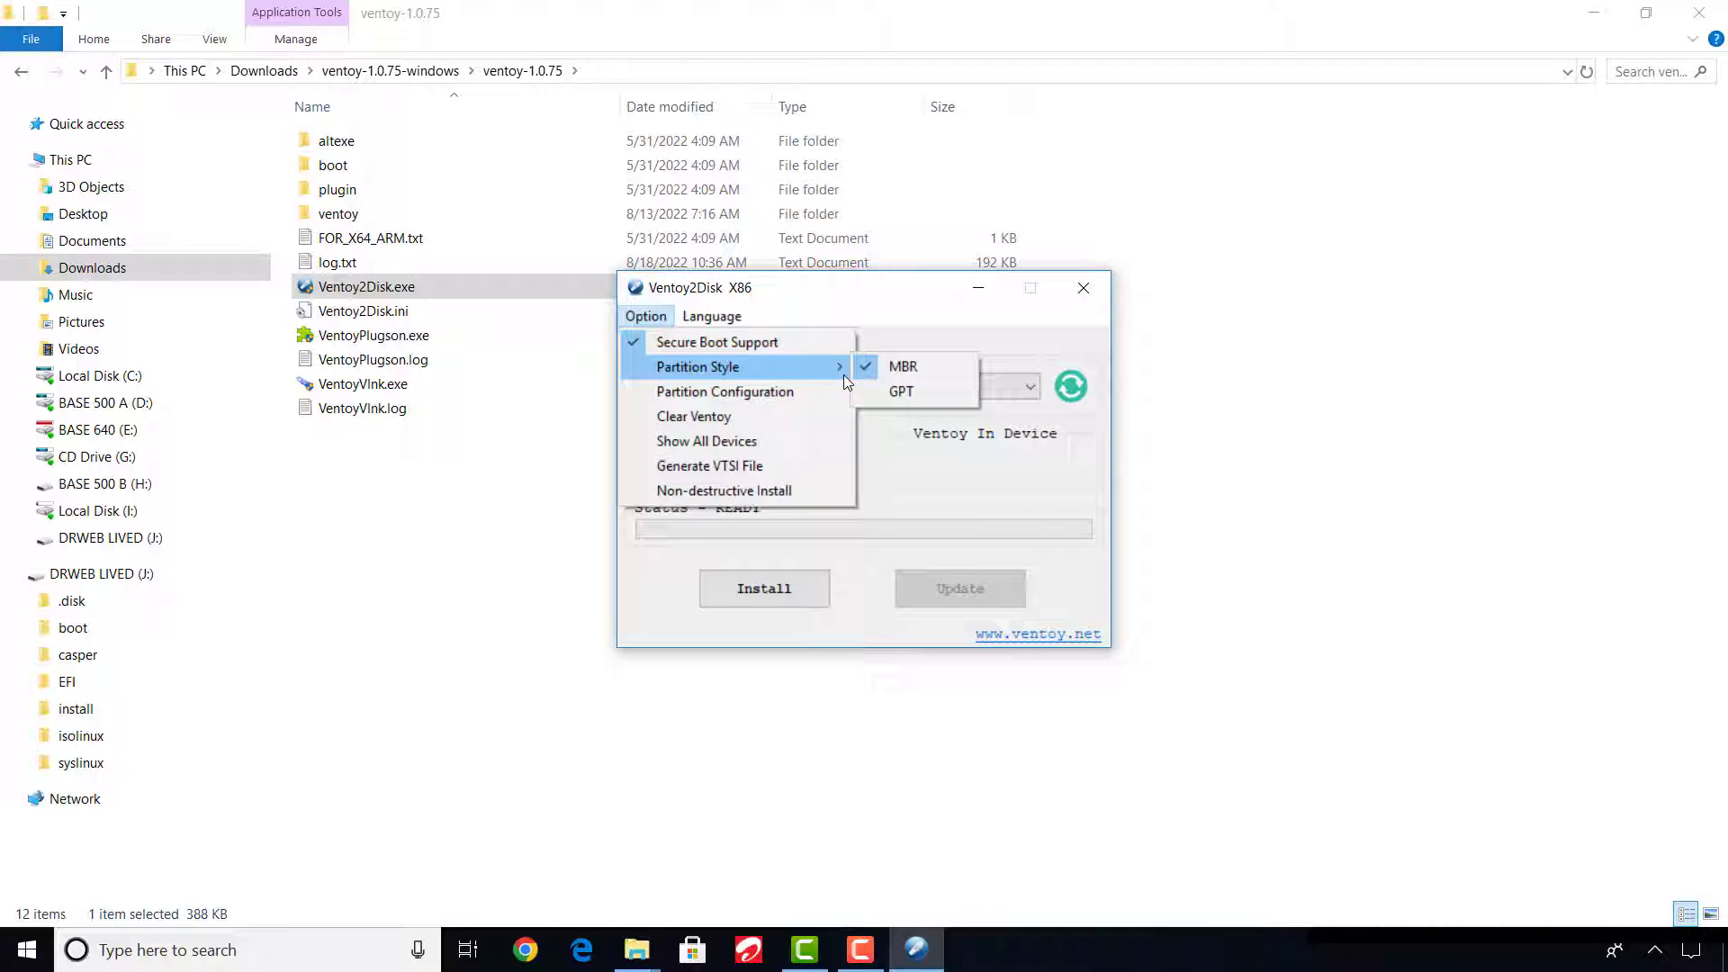
left_click(933, 308)
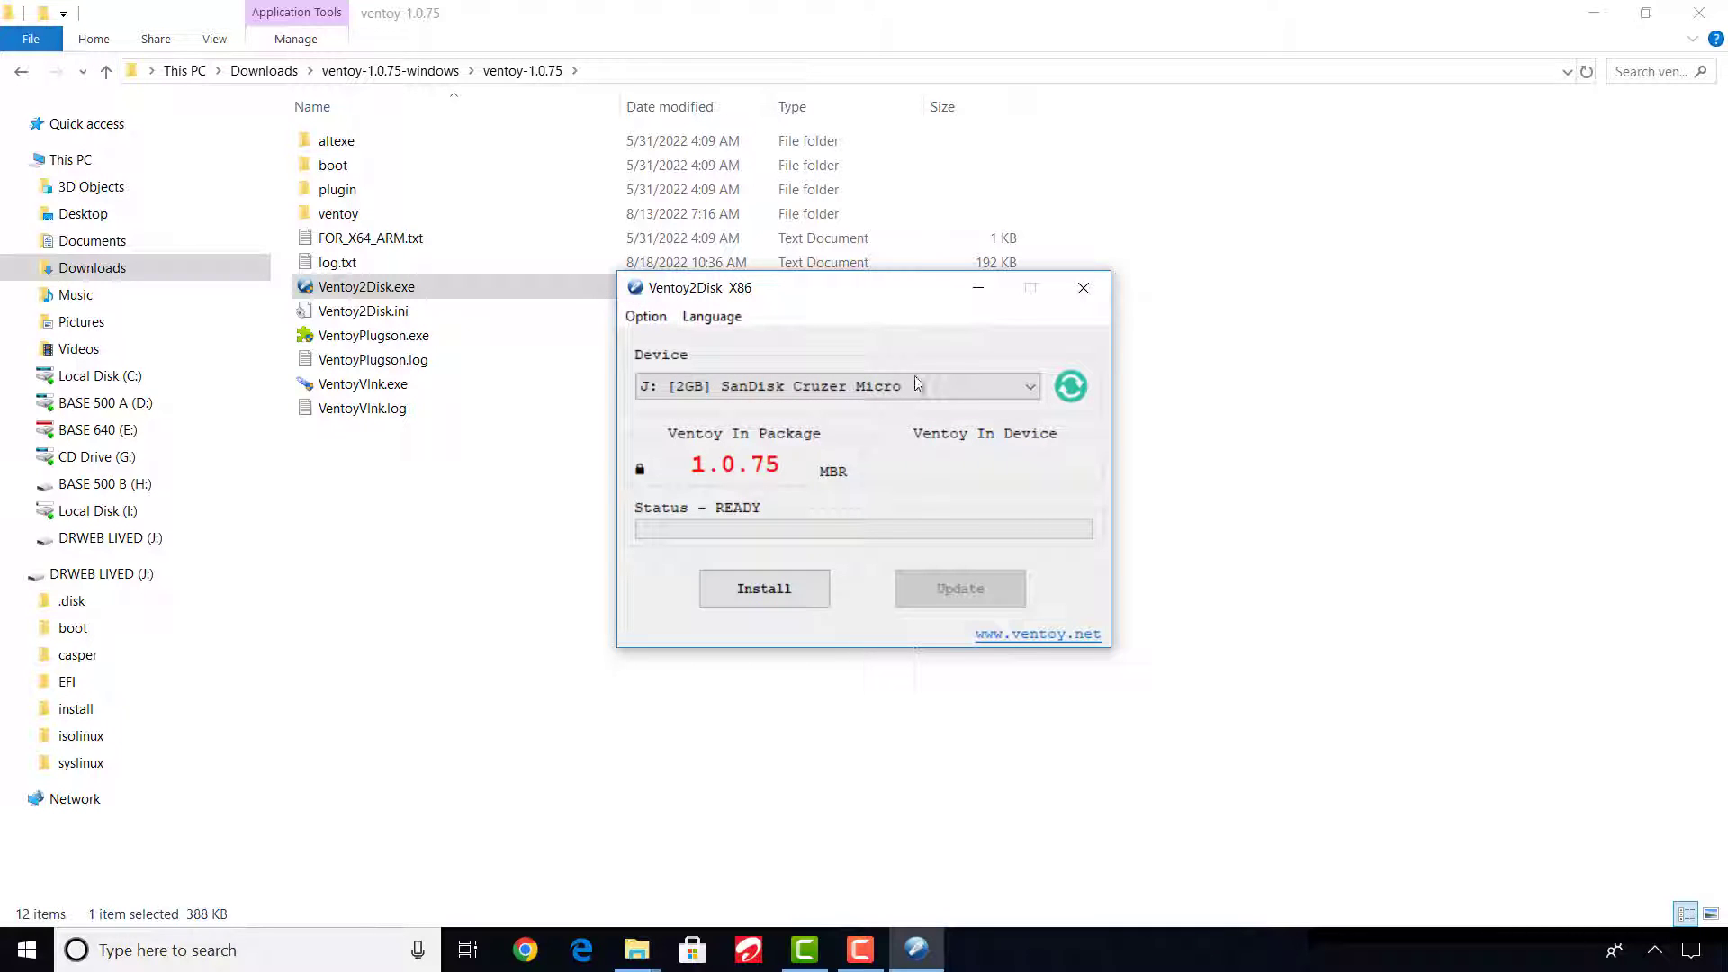
Install Ventoy on the J: SanDisk Cruzer Micro drive, accepting the formatting, and close Ventoy2Disk.
left_click(1034, 387)
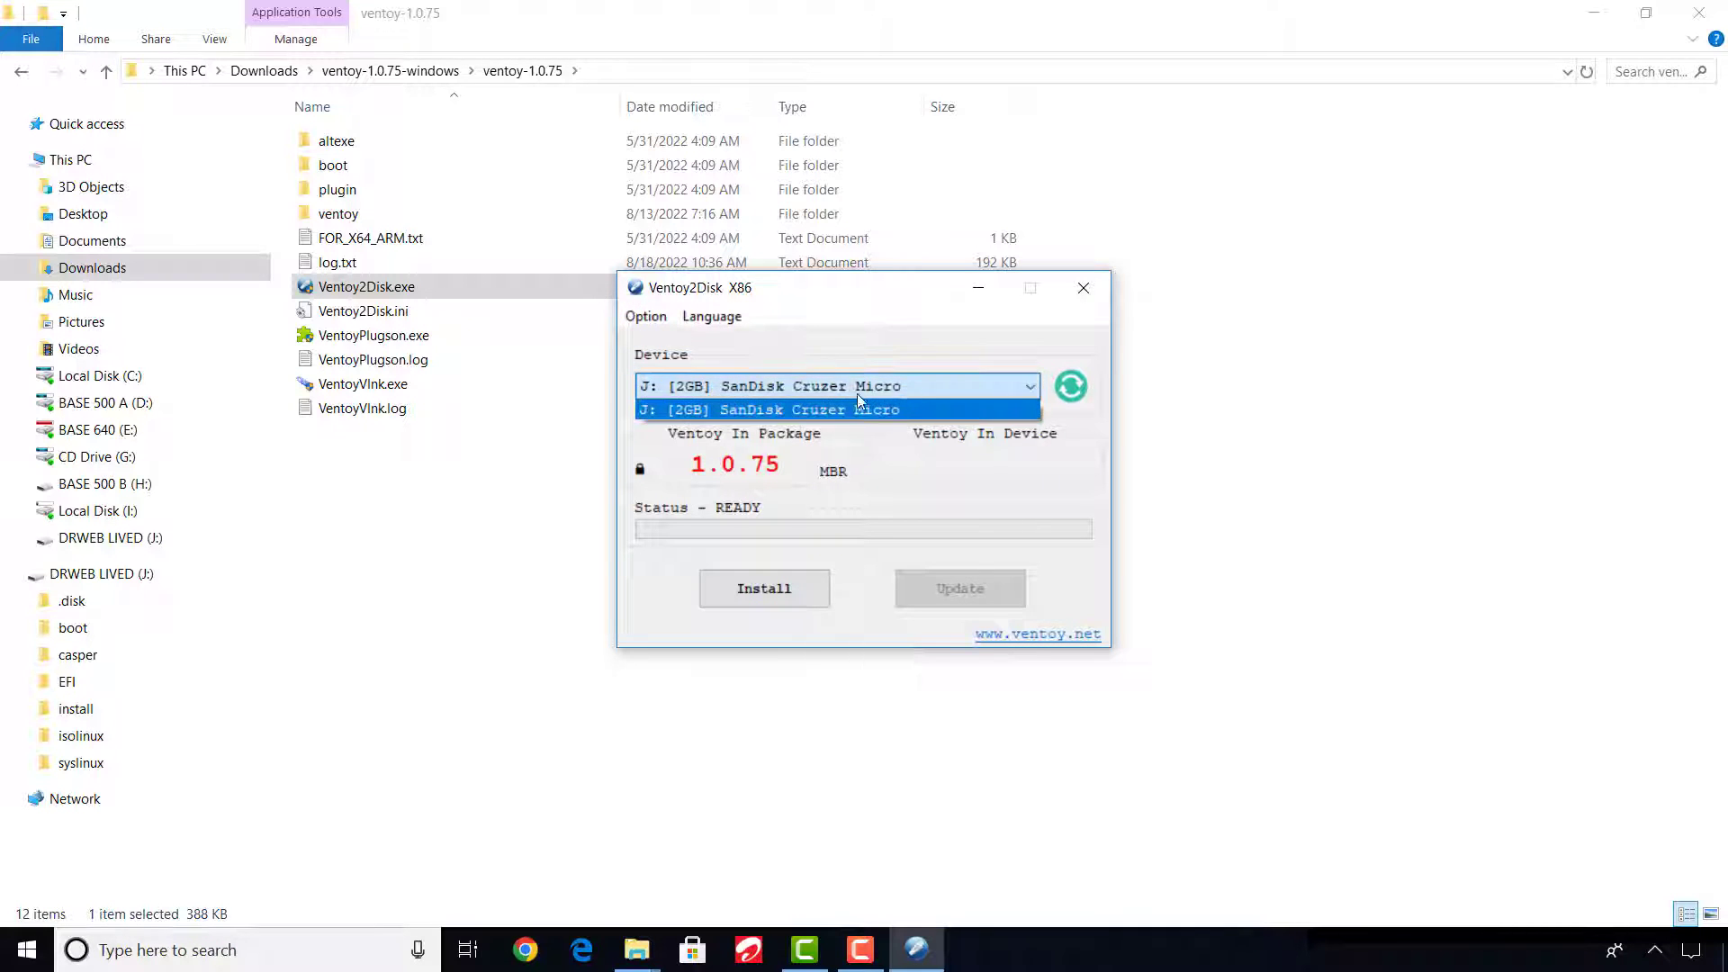
left_click(849, 410)
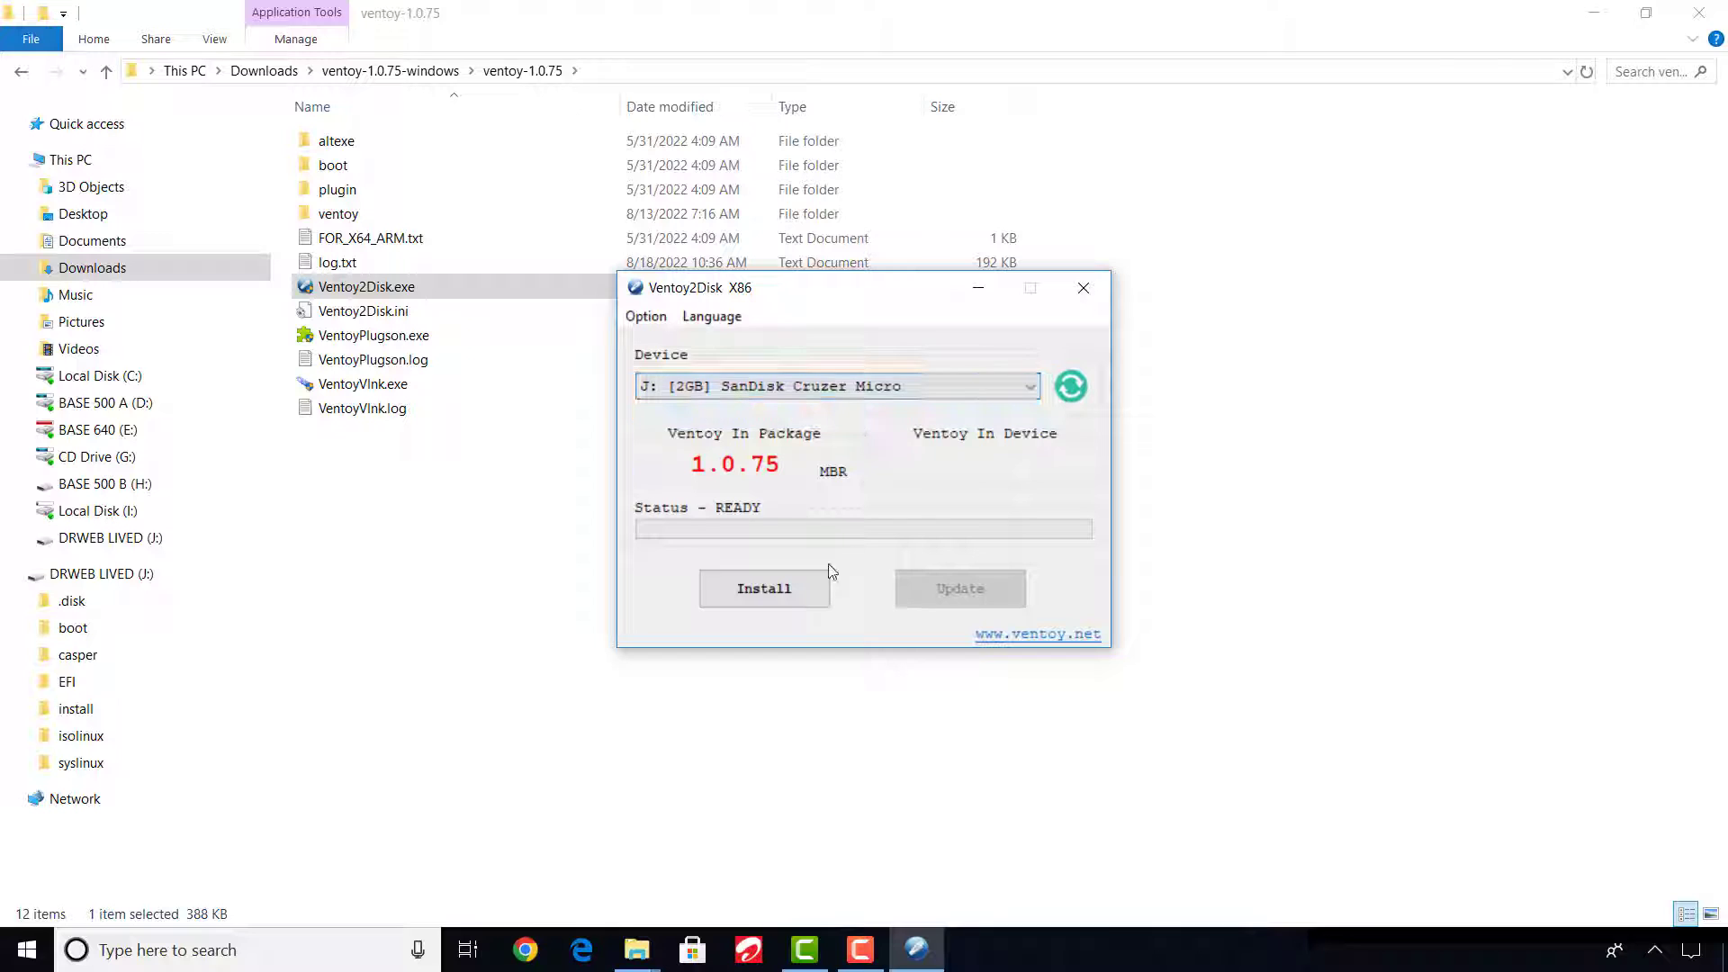
left_click(767, 594)
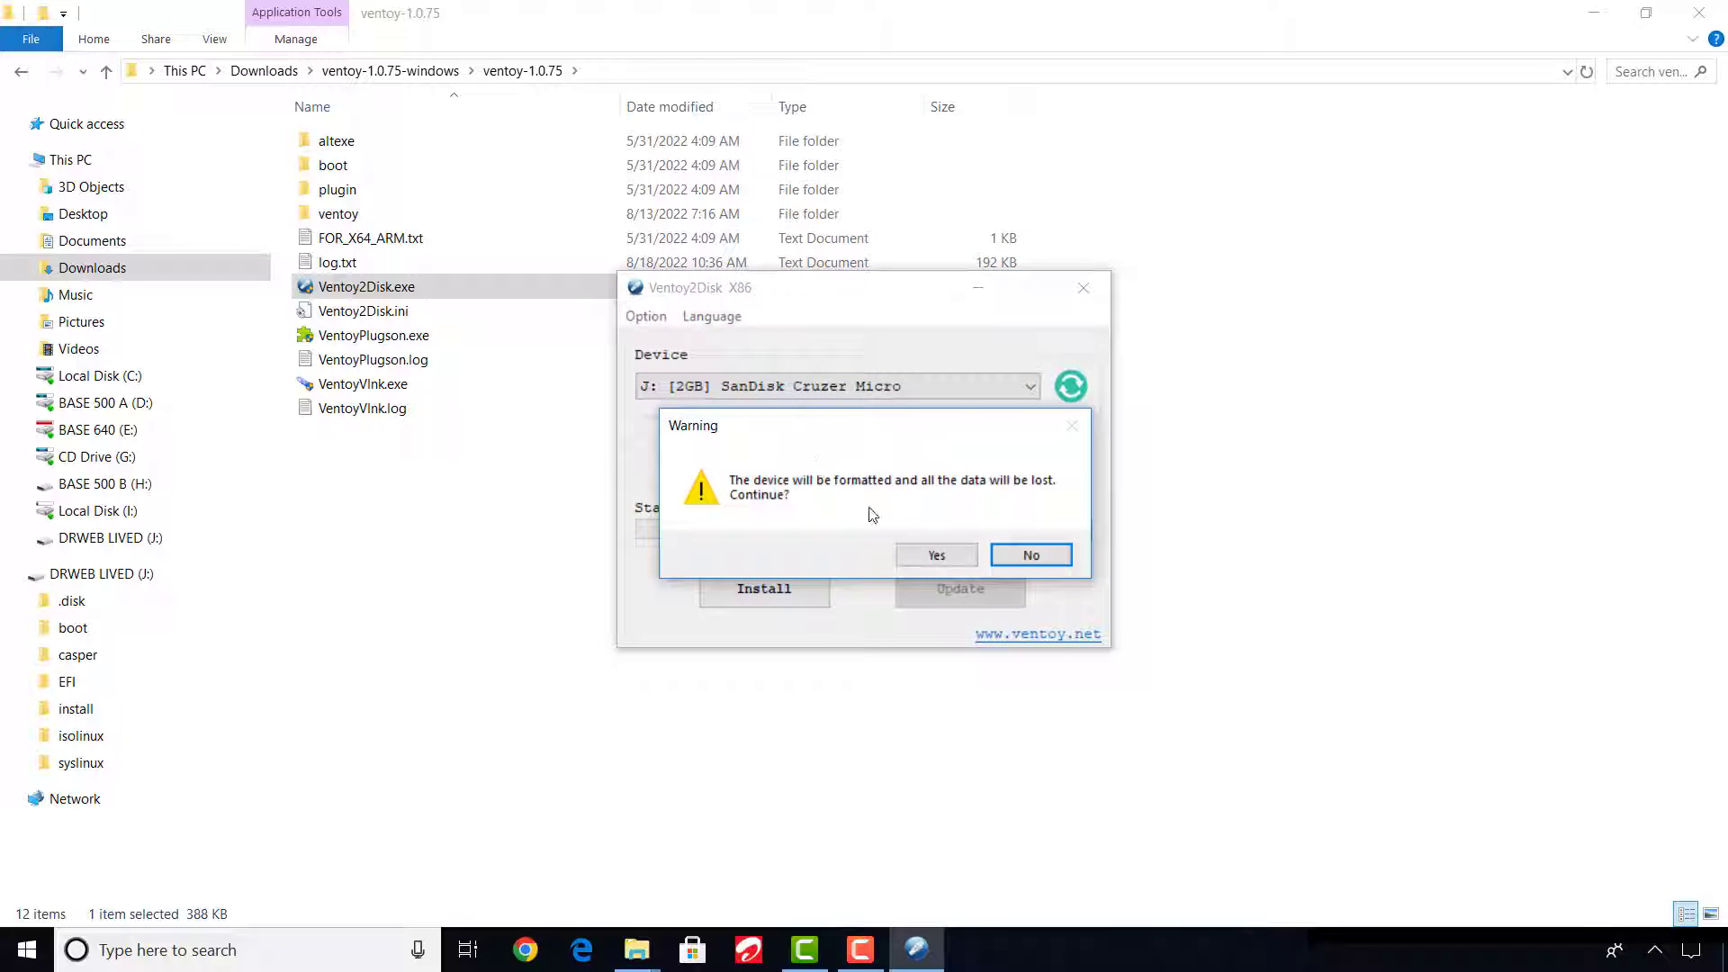
left_click(937, 555)
left_click(937, 555)
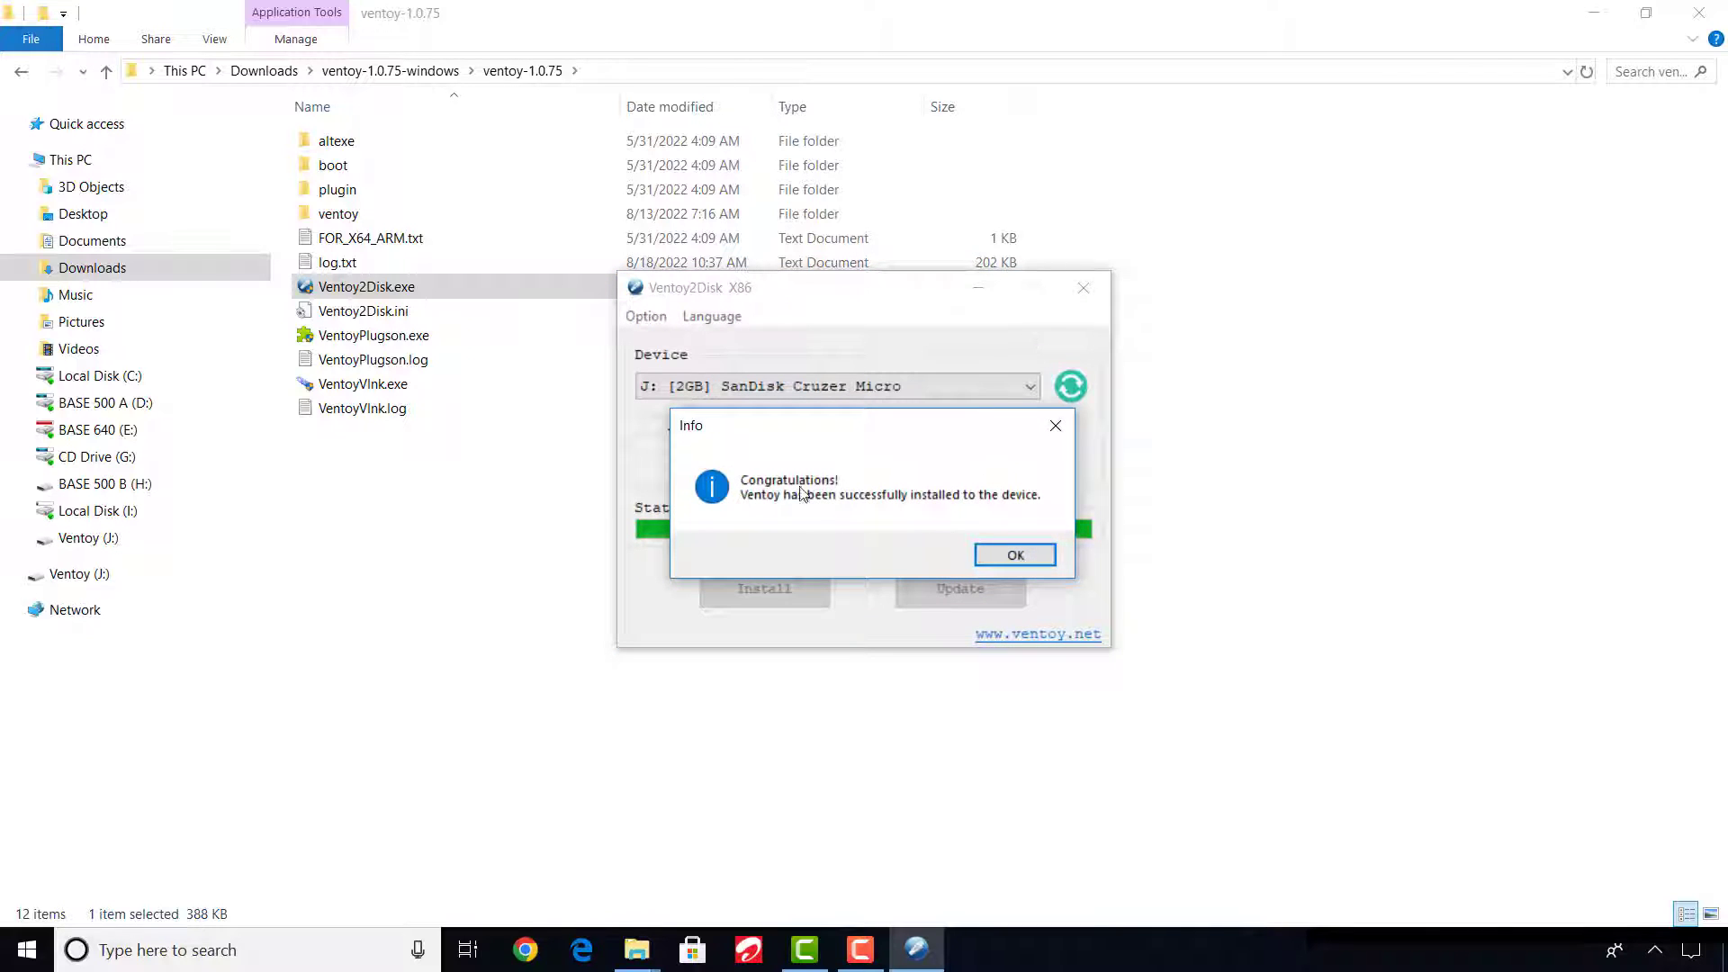
left_click(1013, 553)
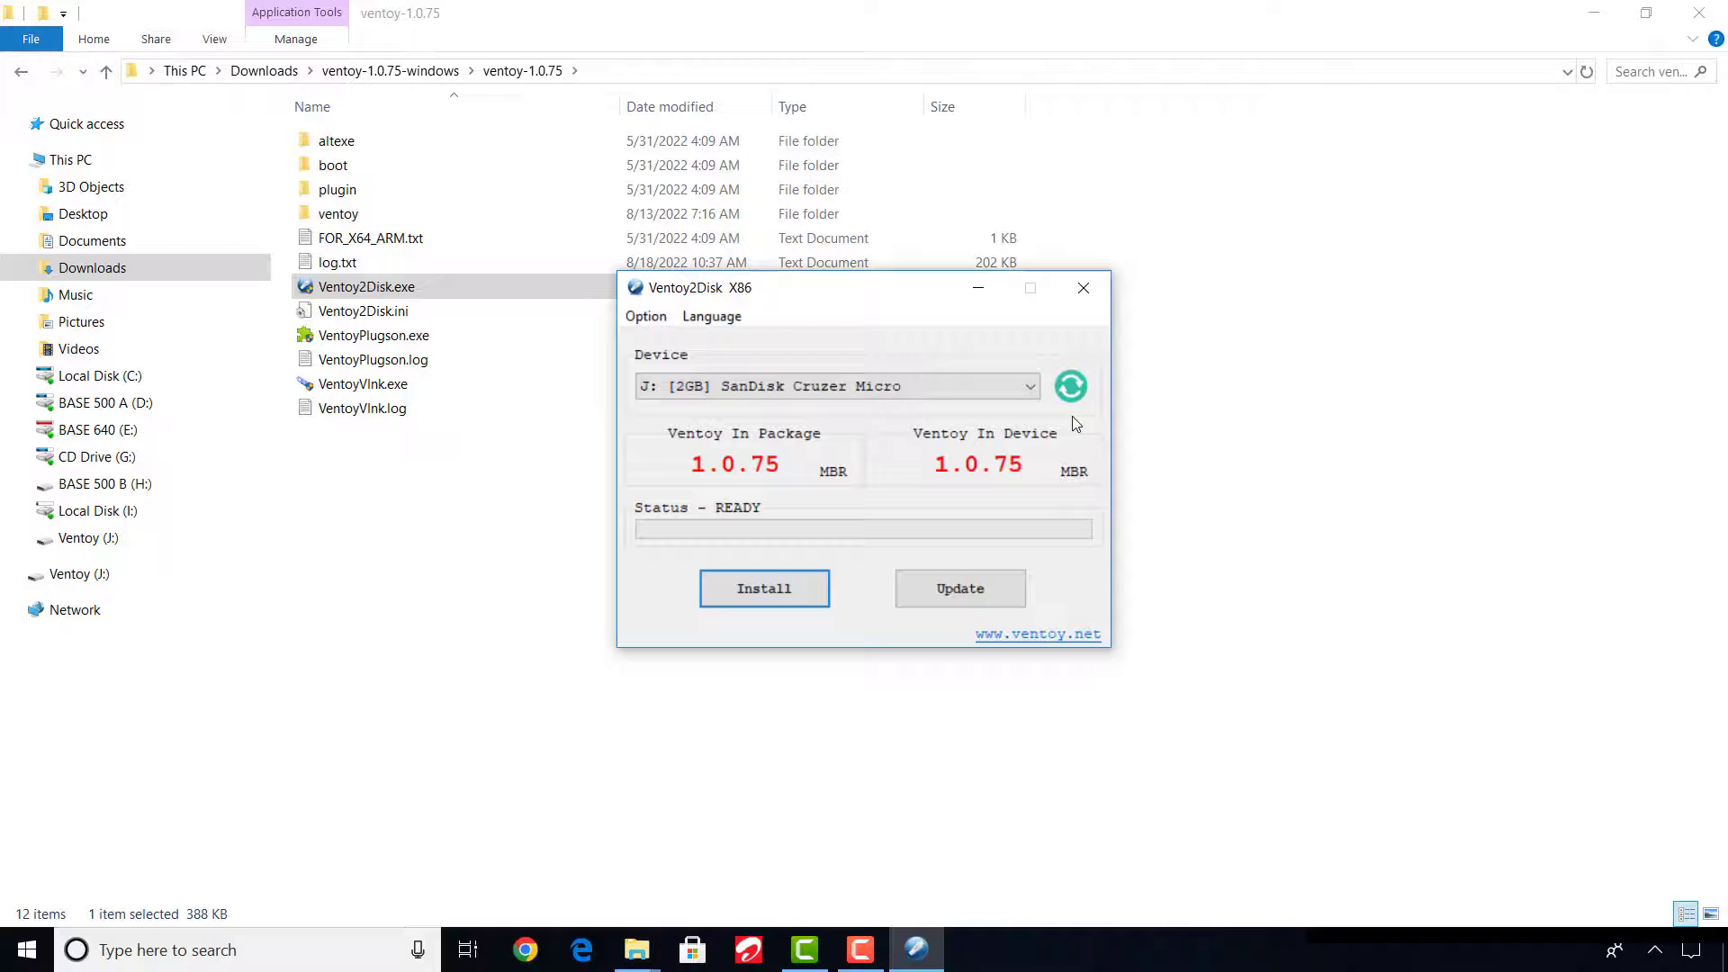
left_click(1084, 288)
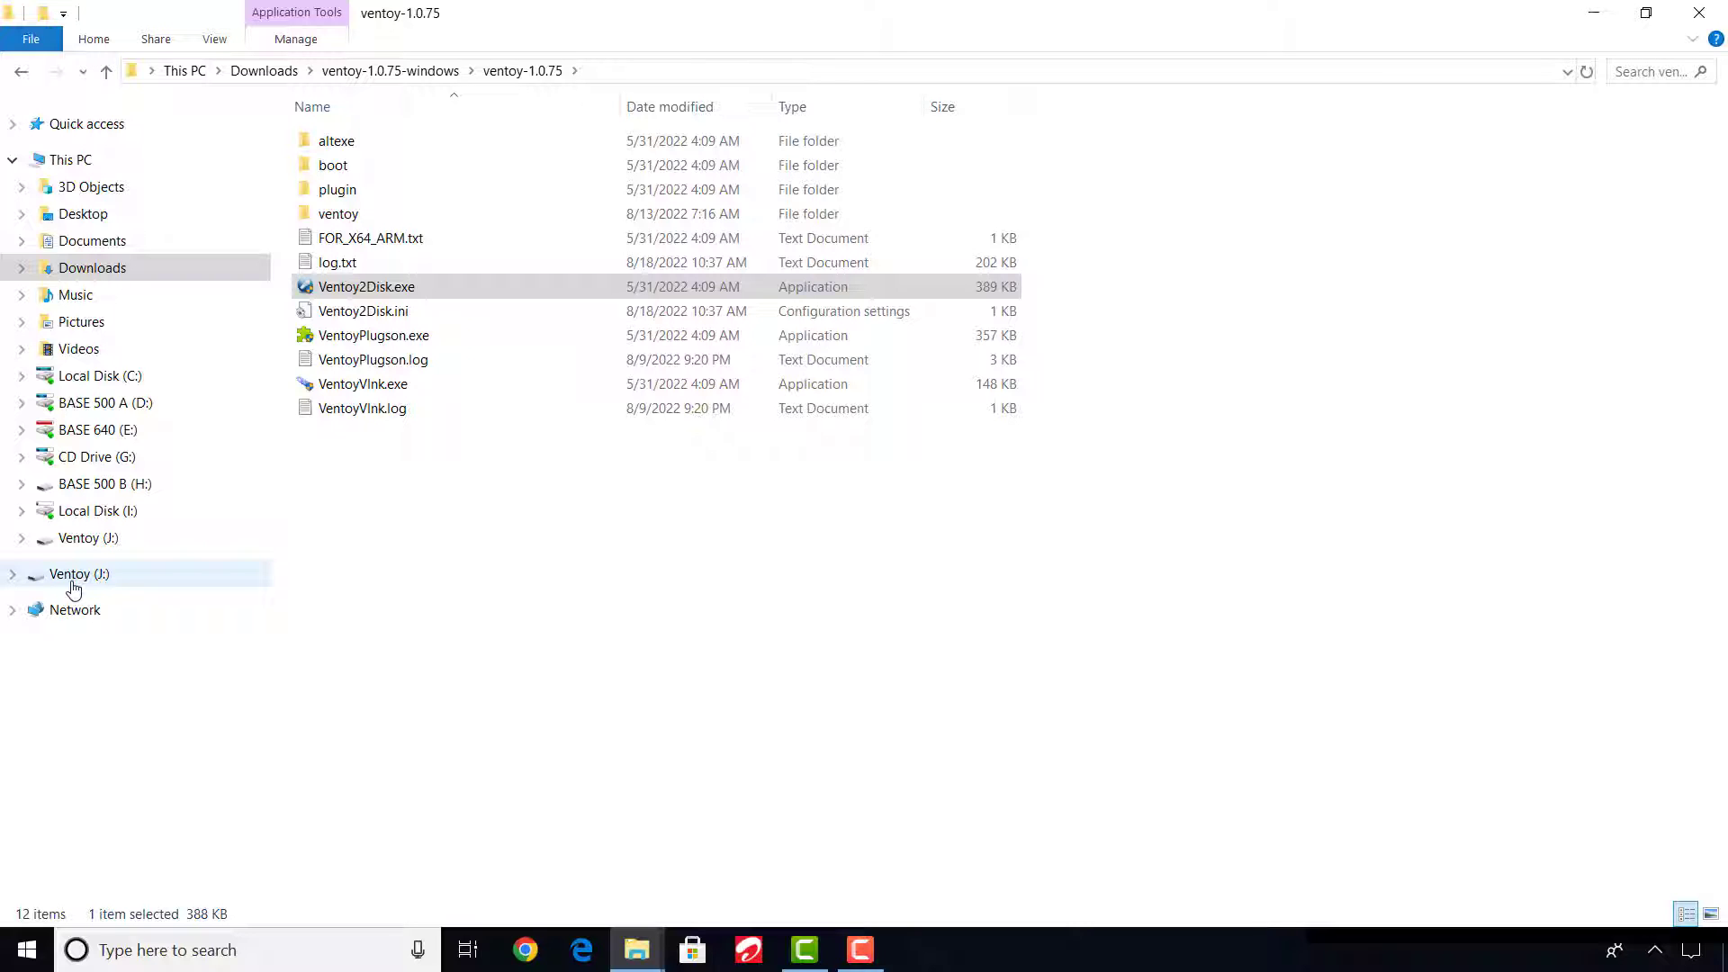
Open the Ventoy (J:) drive from This PC to inspect its contents.
left_click(72, 159)
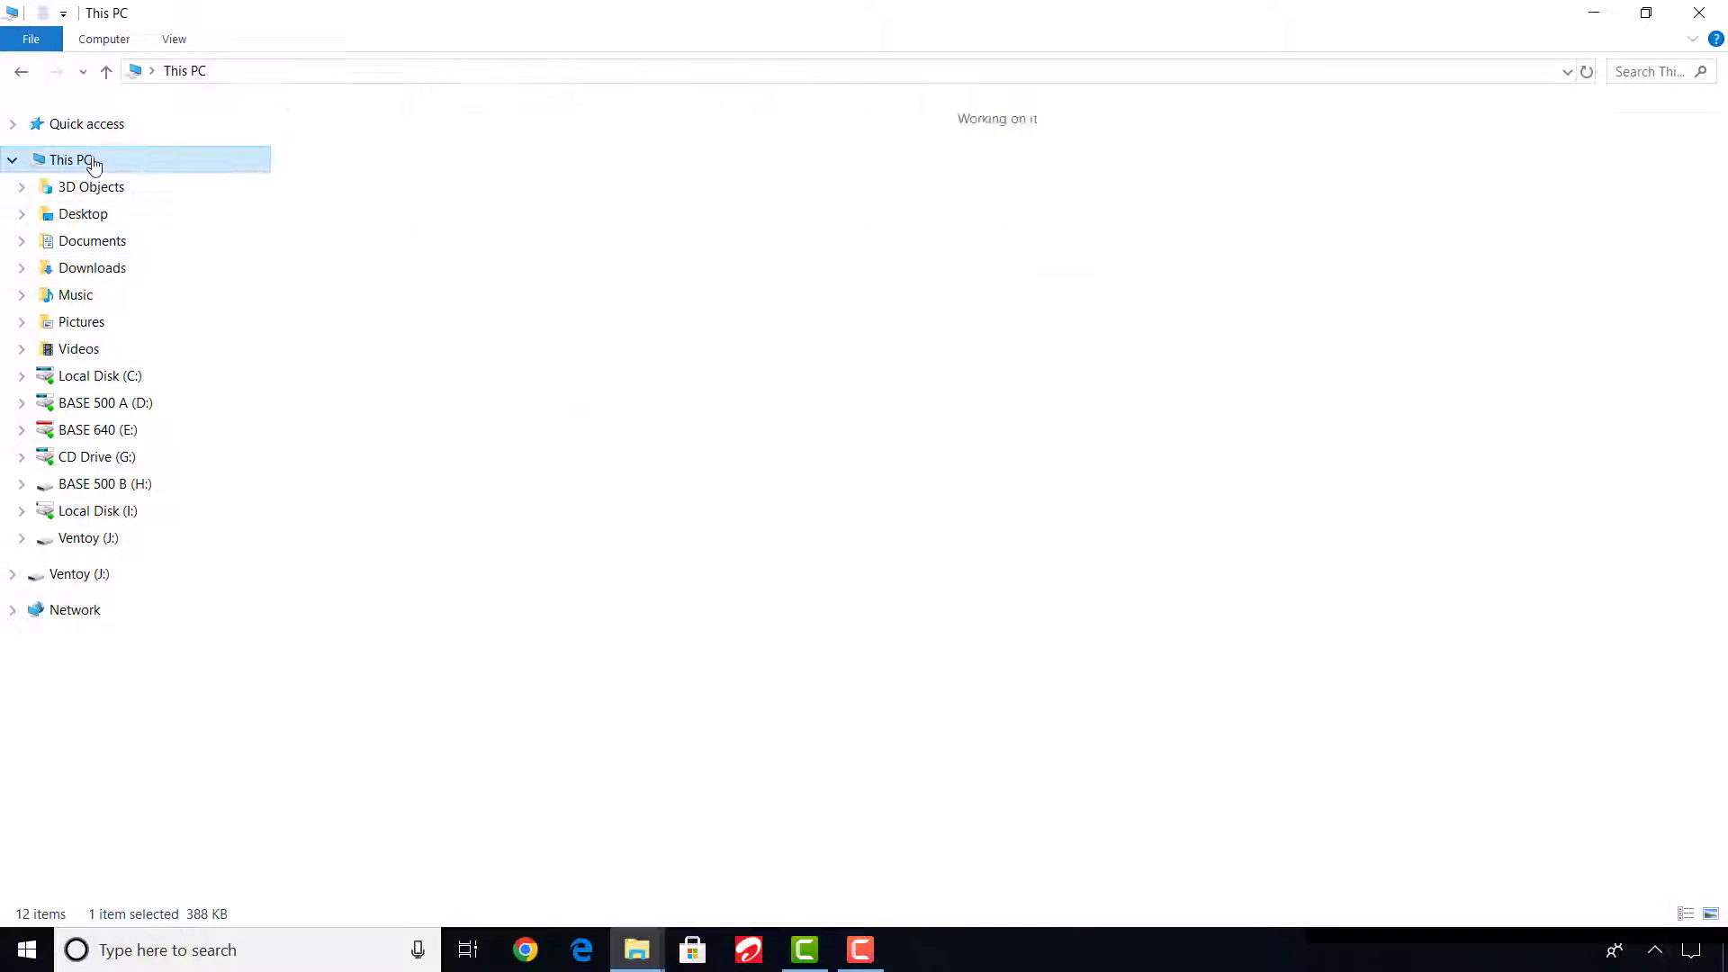
double_click(1047, 403)
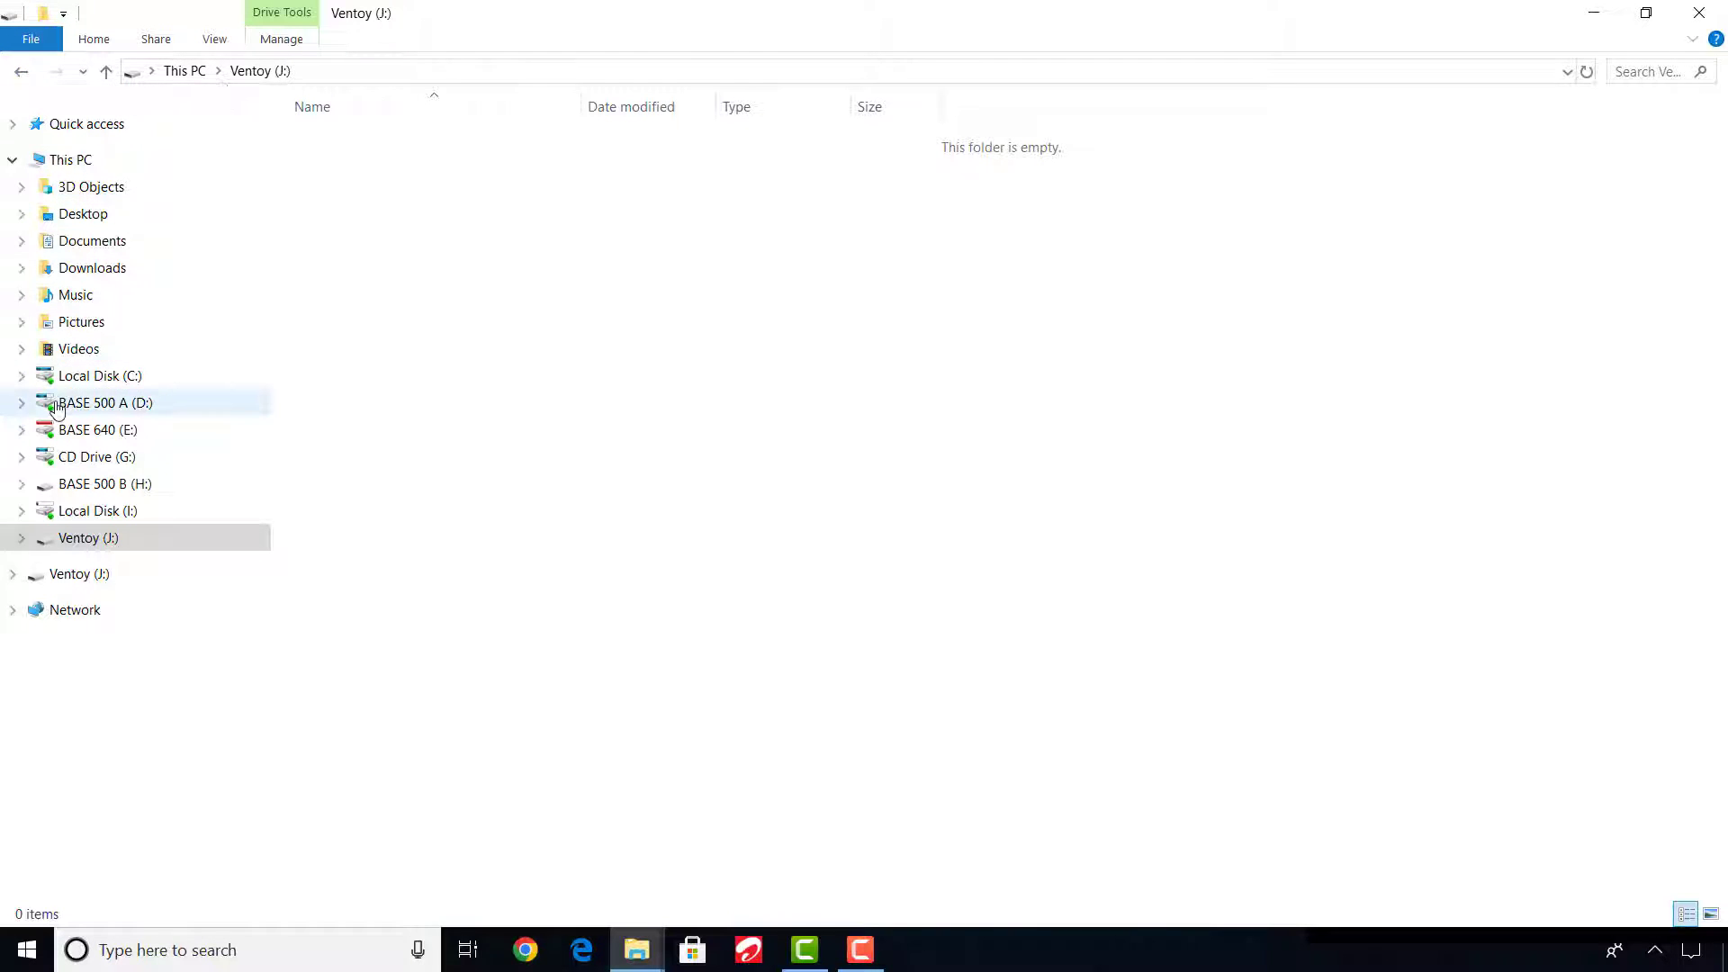
Copy drweb-livedisk-900-cd.iso from the Downloads folder to the root of the Ventoy (J:) drive.
right_click(100, 281)
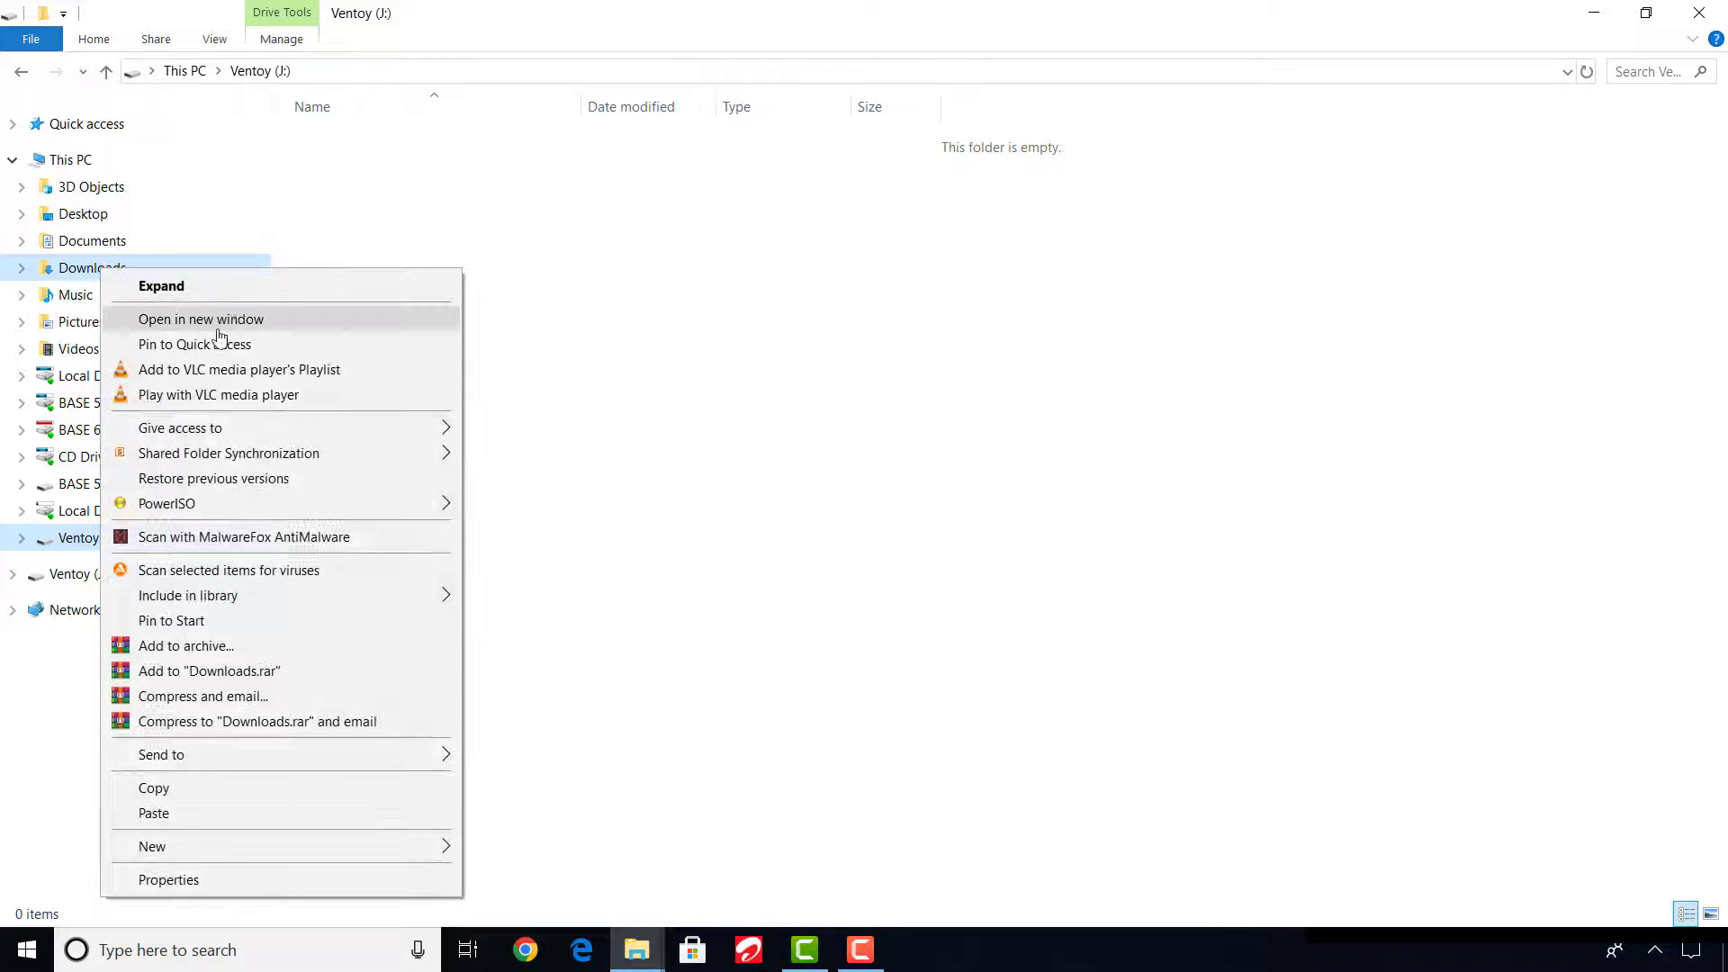
left_click(236, 322)
scroll(1089, 536, "right", 3)
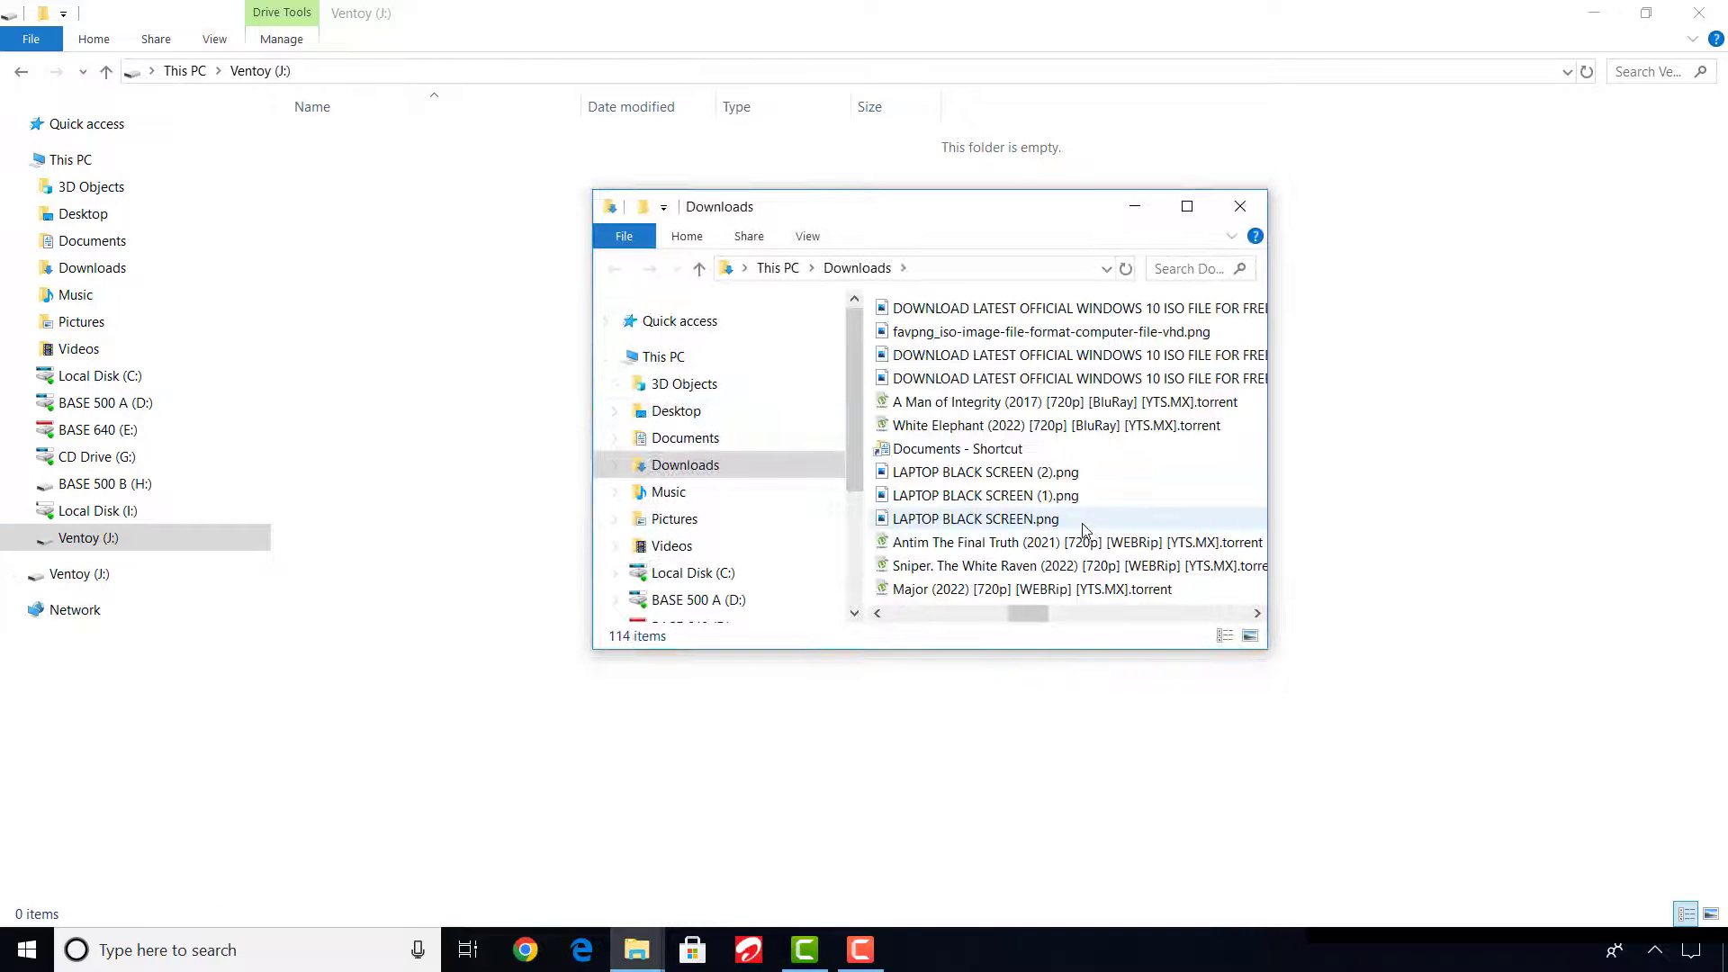
scroll(1083, 530, "down", 20)
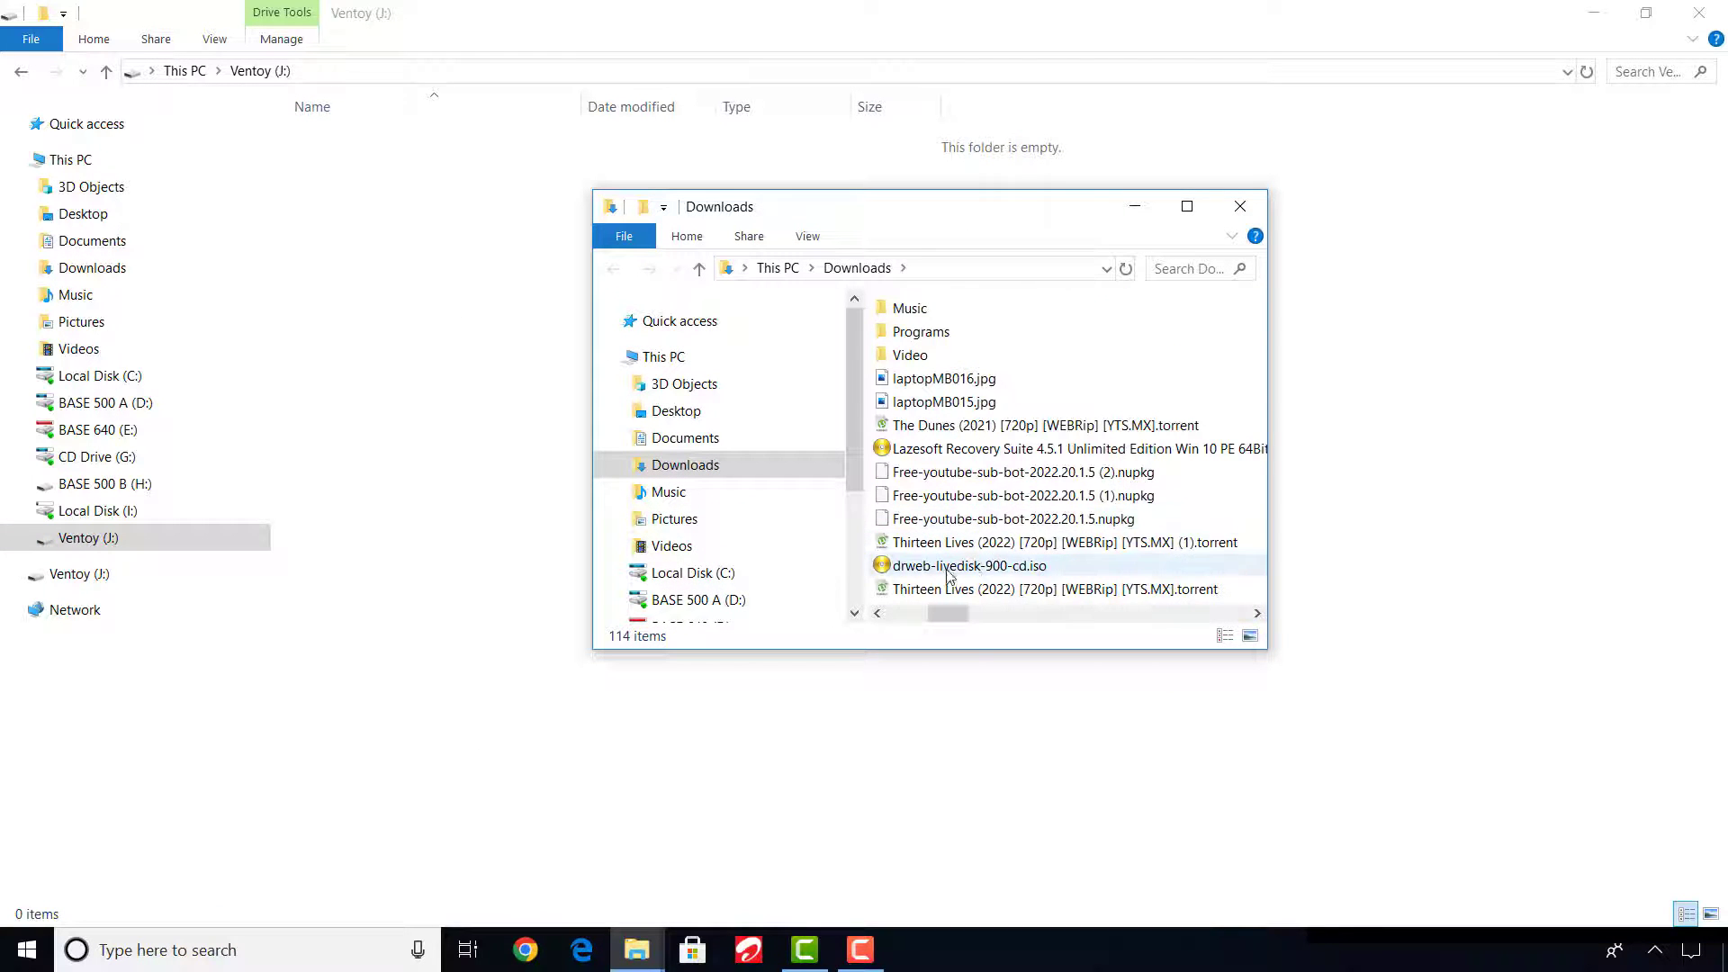
right_click(948, 574)
left_click(982, 793)
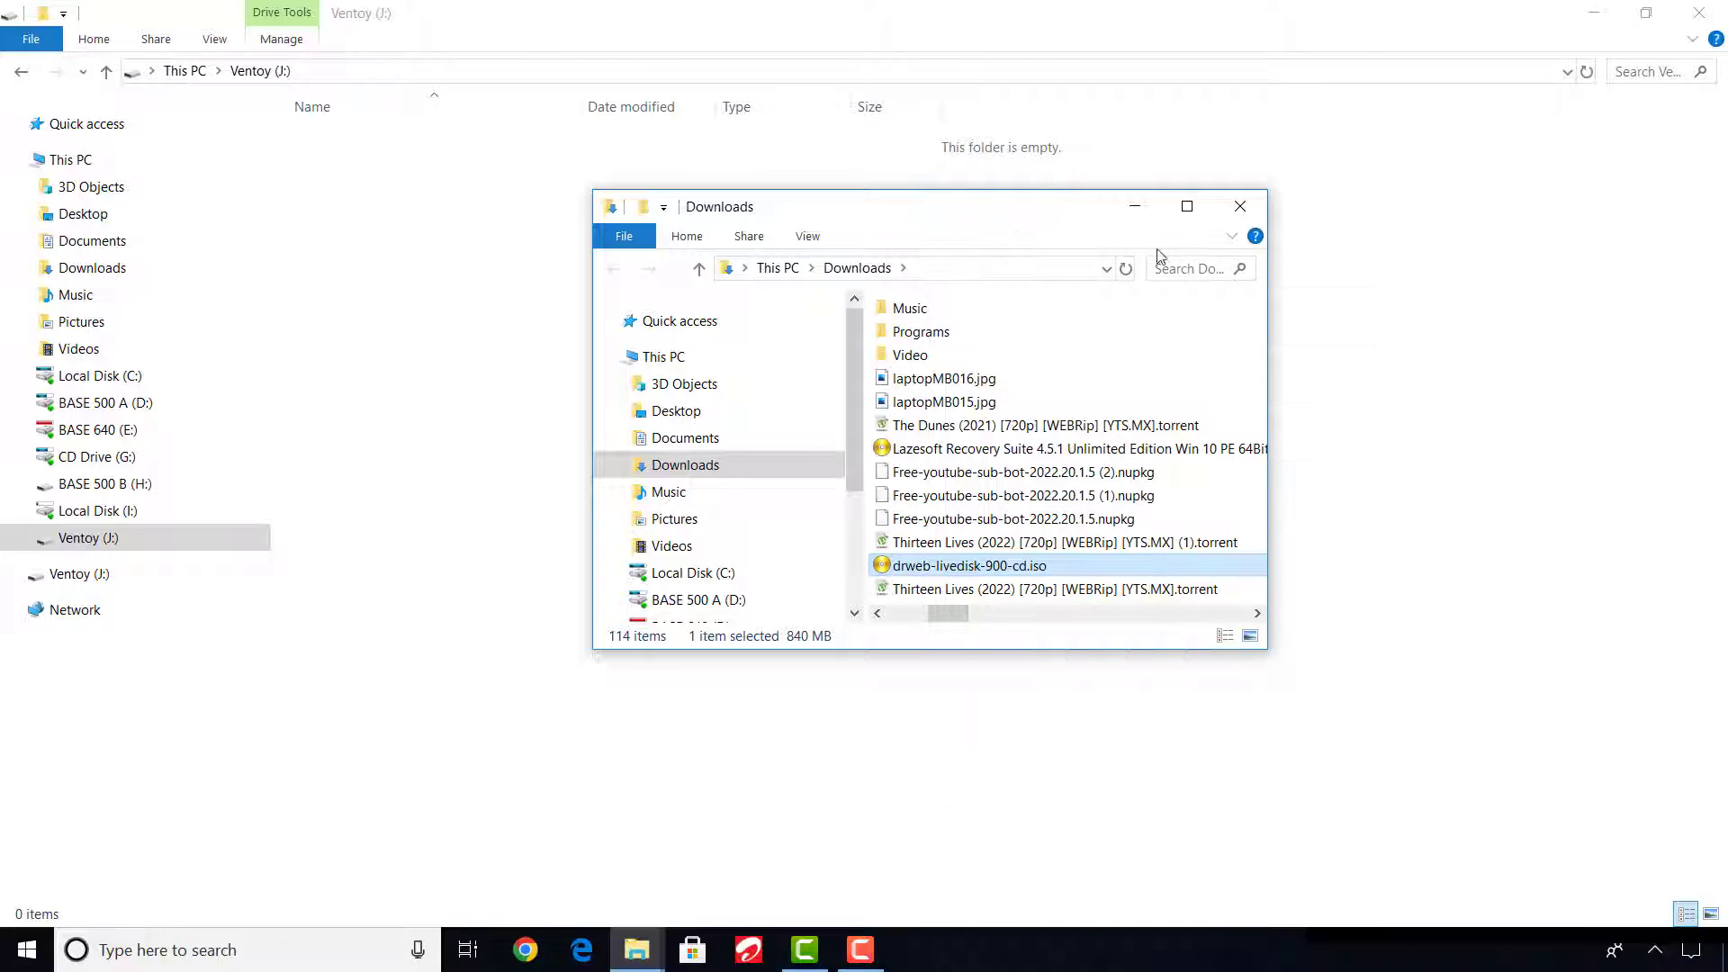
left_click(1135, 206)
right_click(663, 406)
left_click(718, 529)
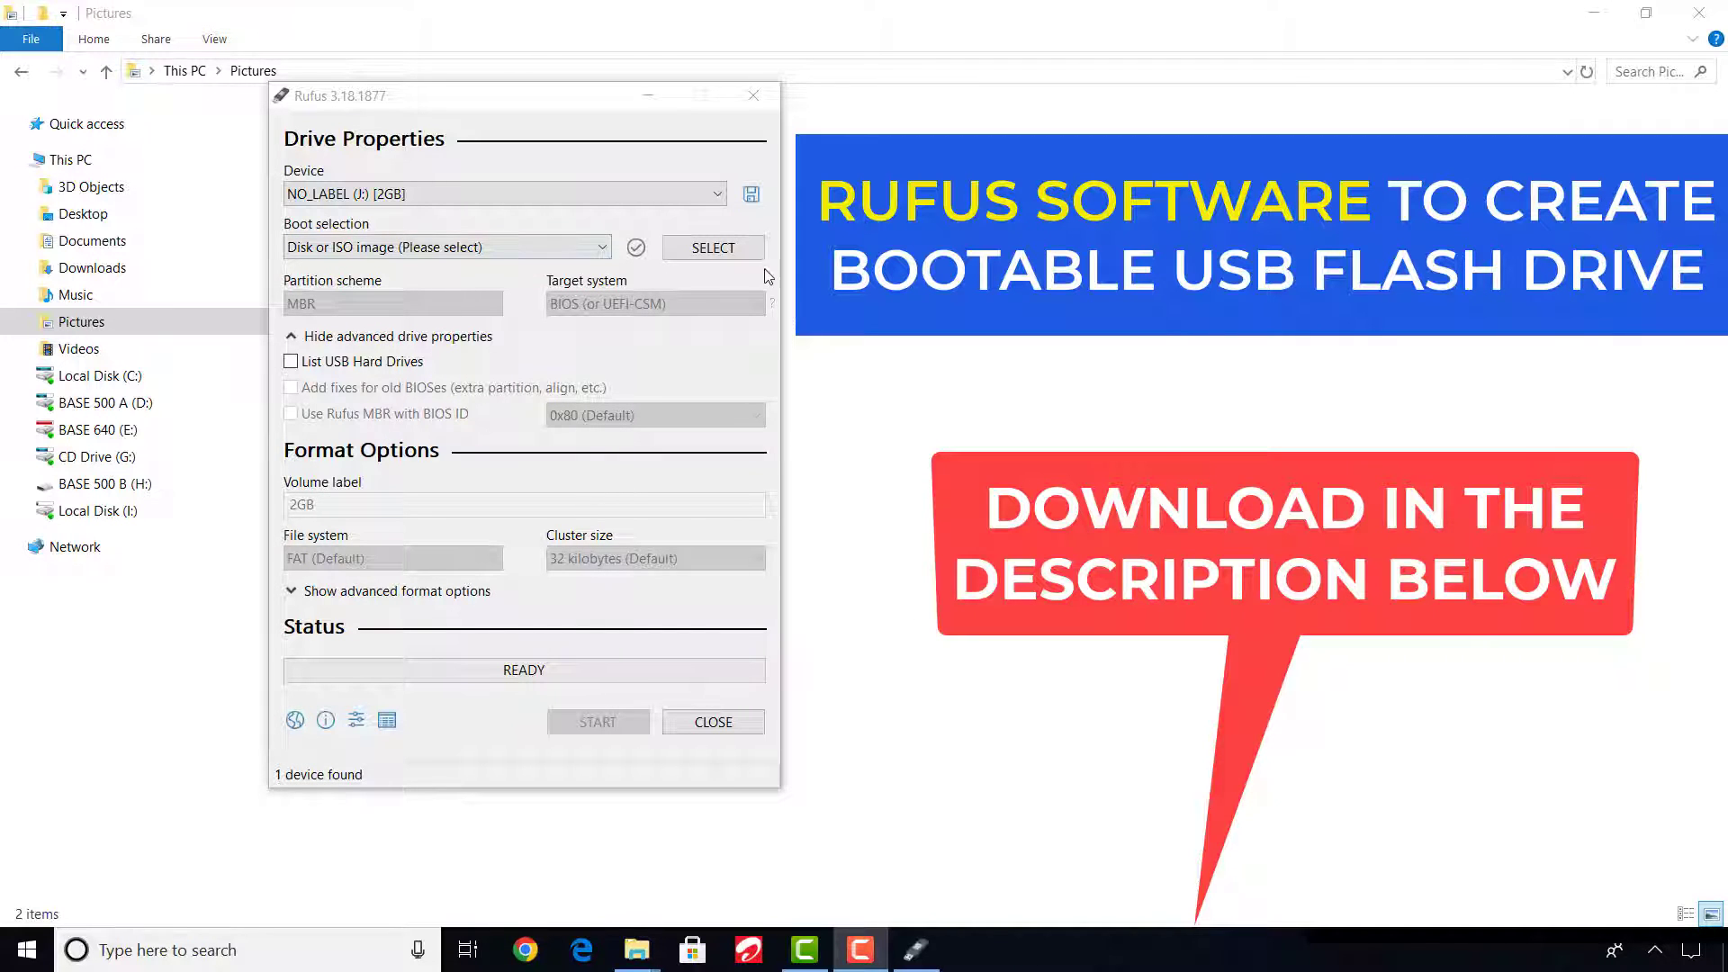
In Rufus, choose the NO_LABEL (J:) [2GB] device and load drweb-livedisk-900-cd.iso from Downloads as the boot image.
left_click(698, 193)
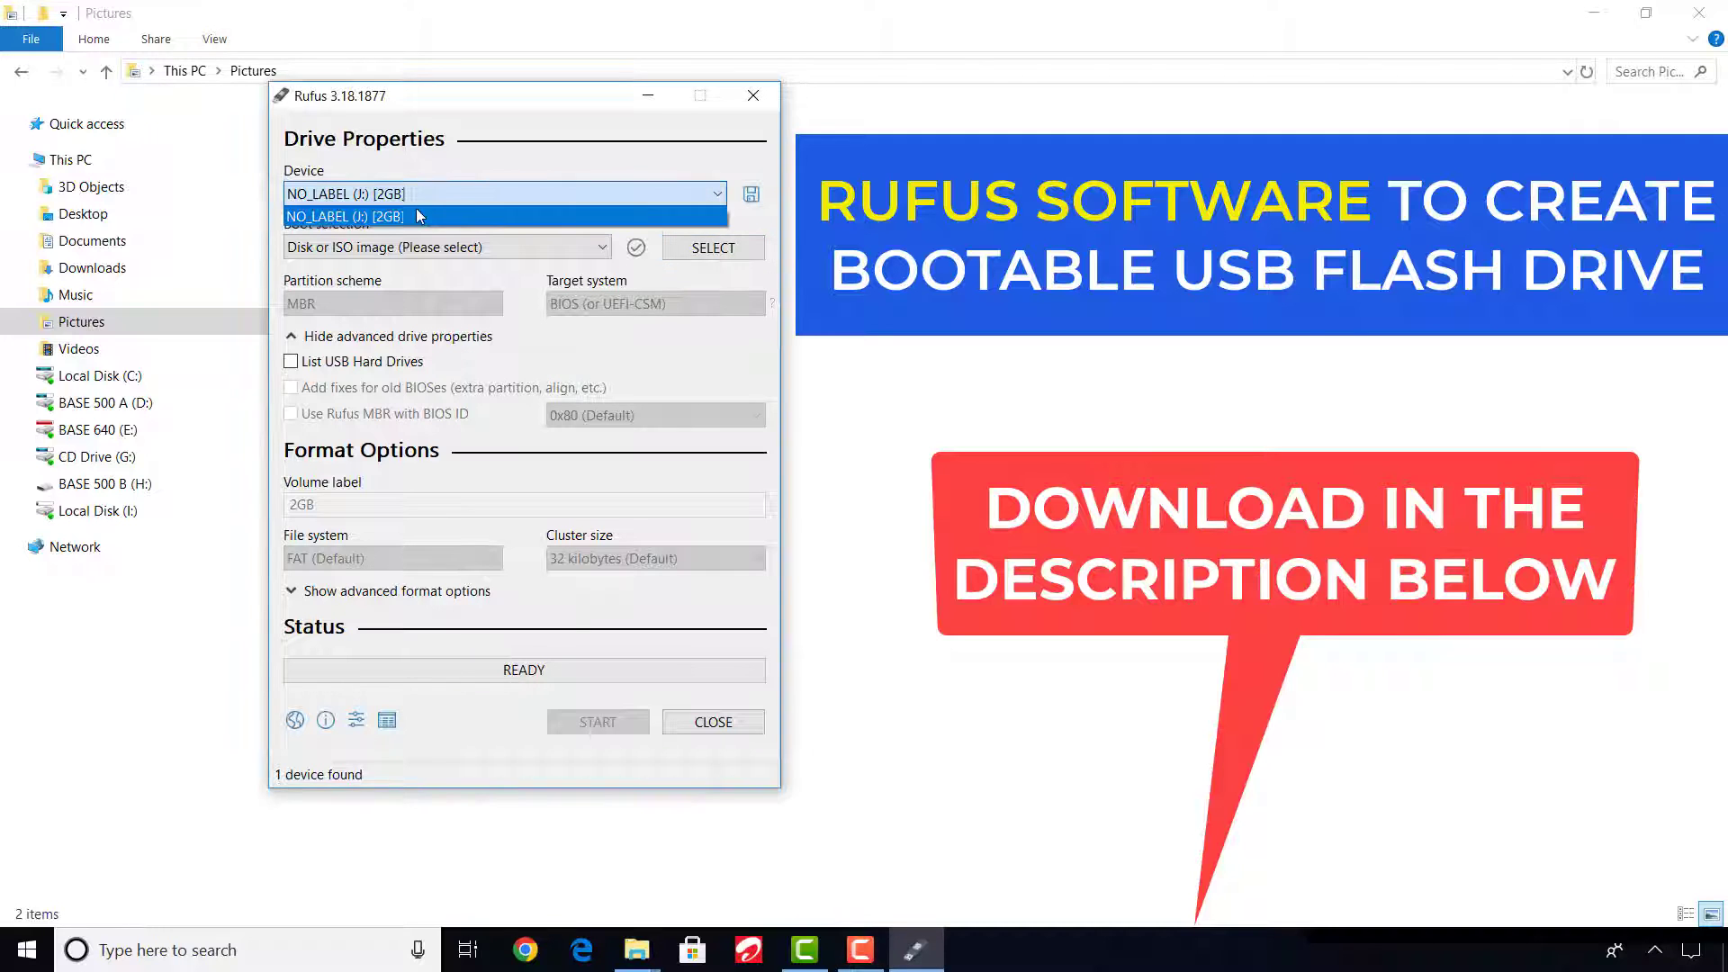
left_click(389, 217)
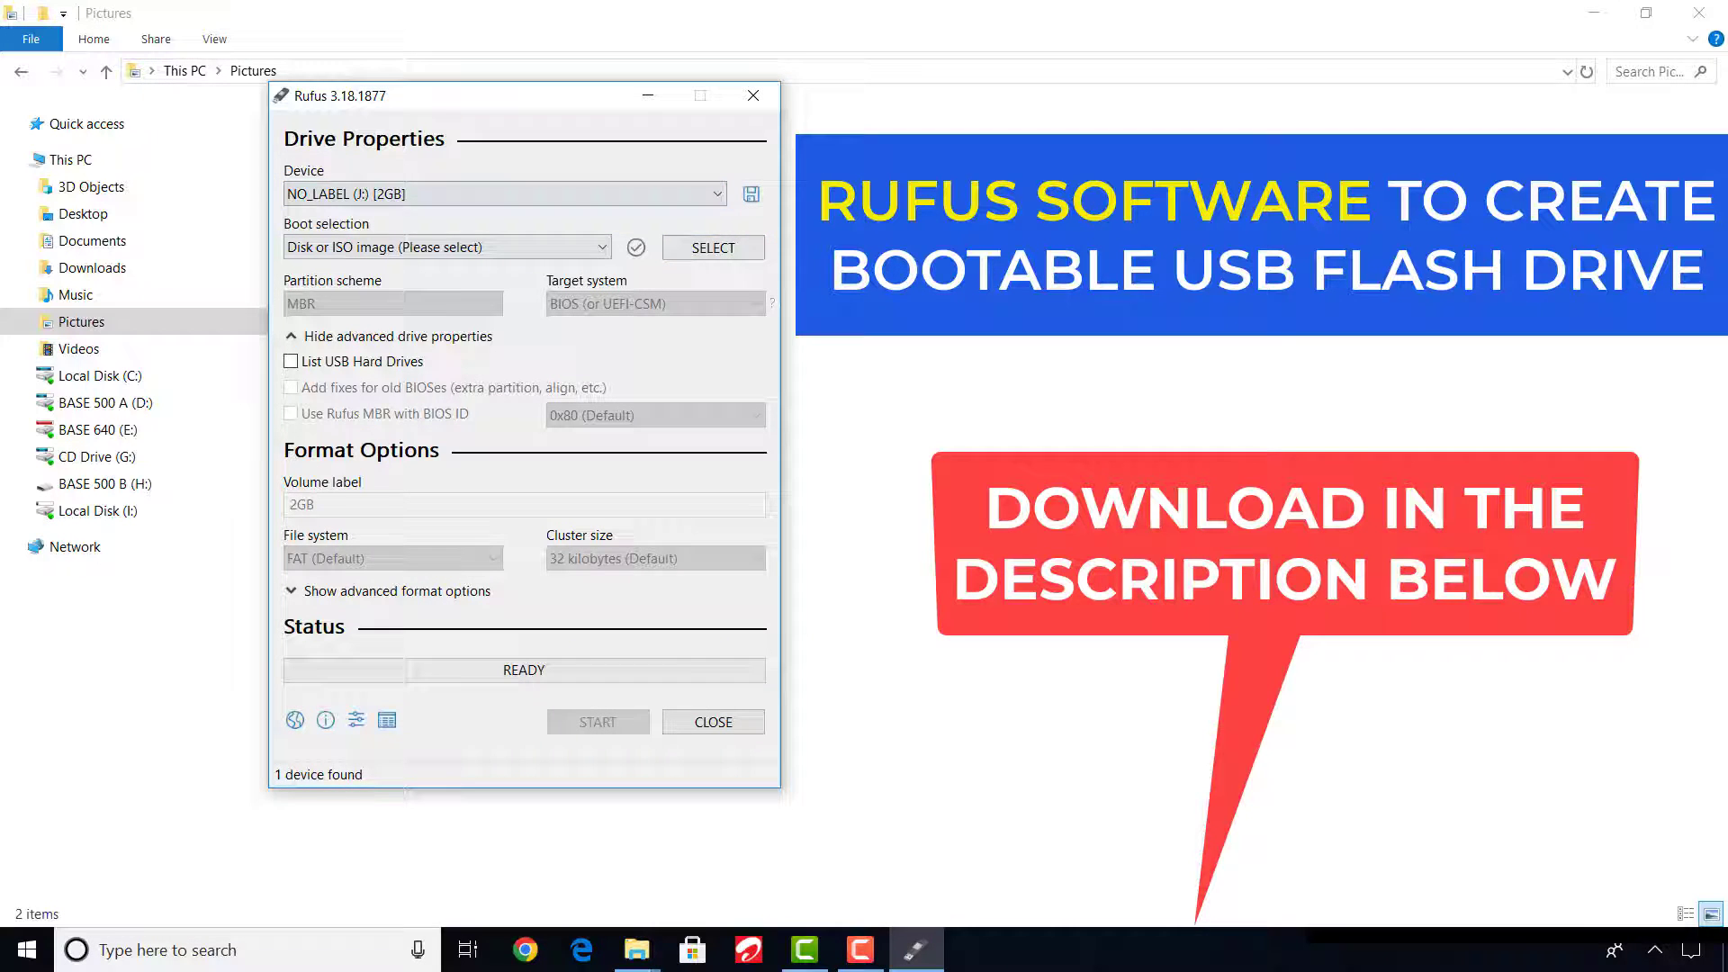
left_click(732, 252)
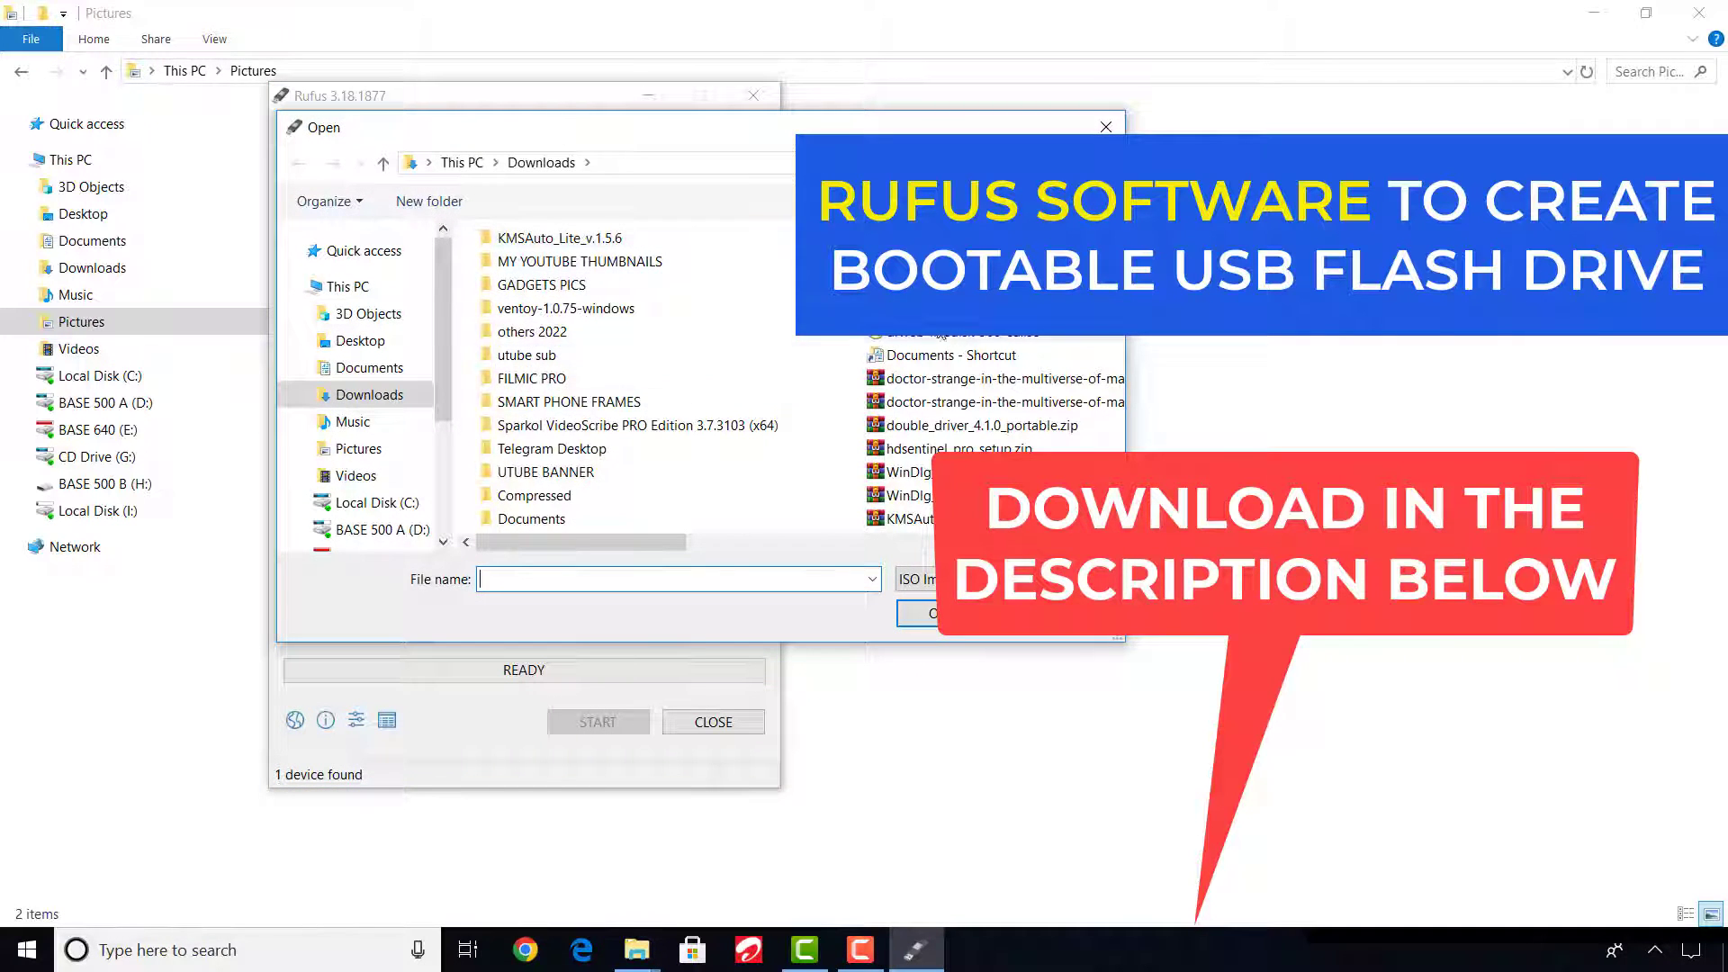
left_click(954, 338)
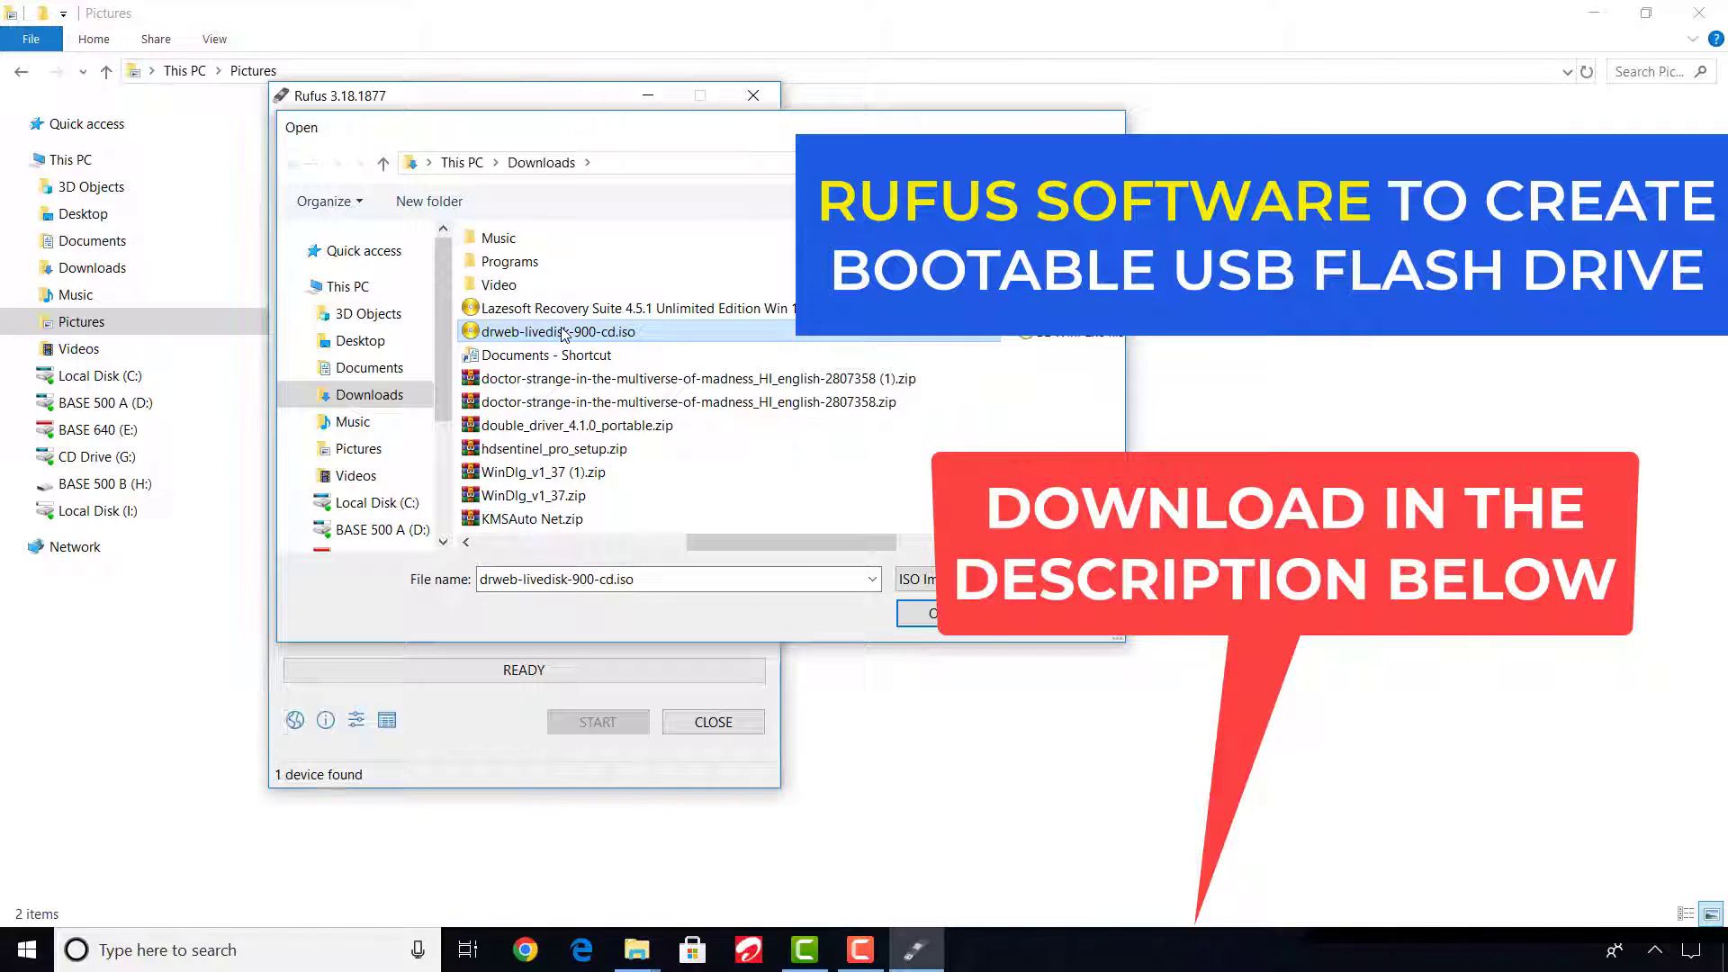
double_click(562, 333)
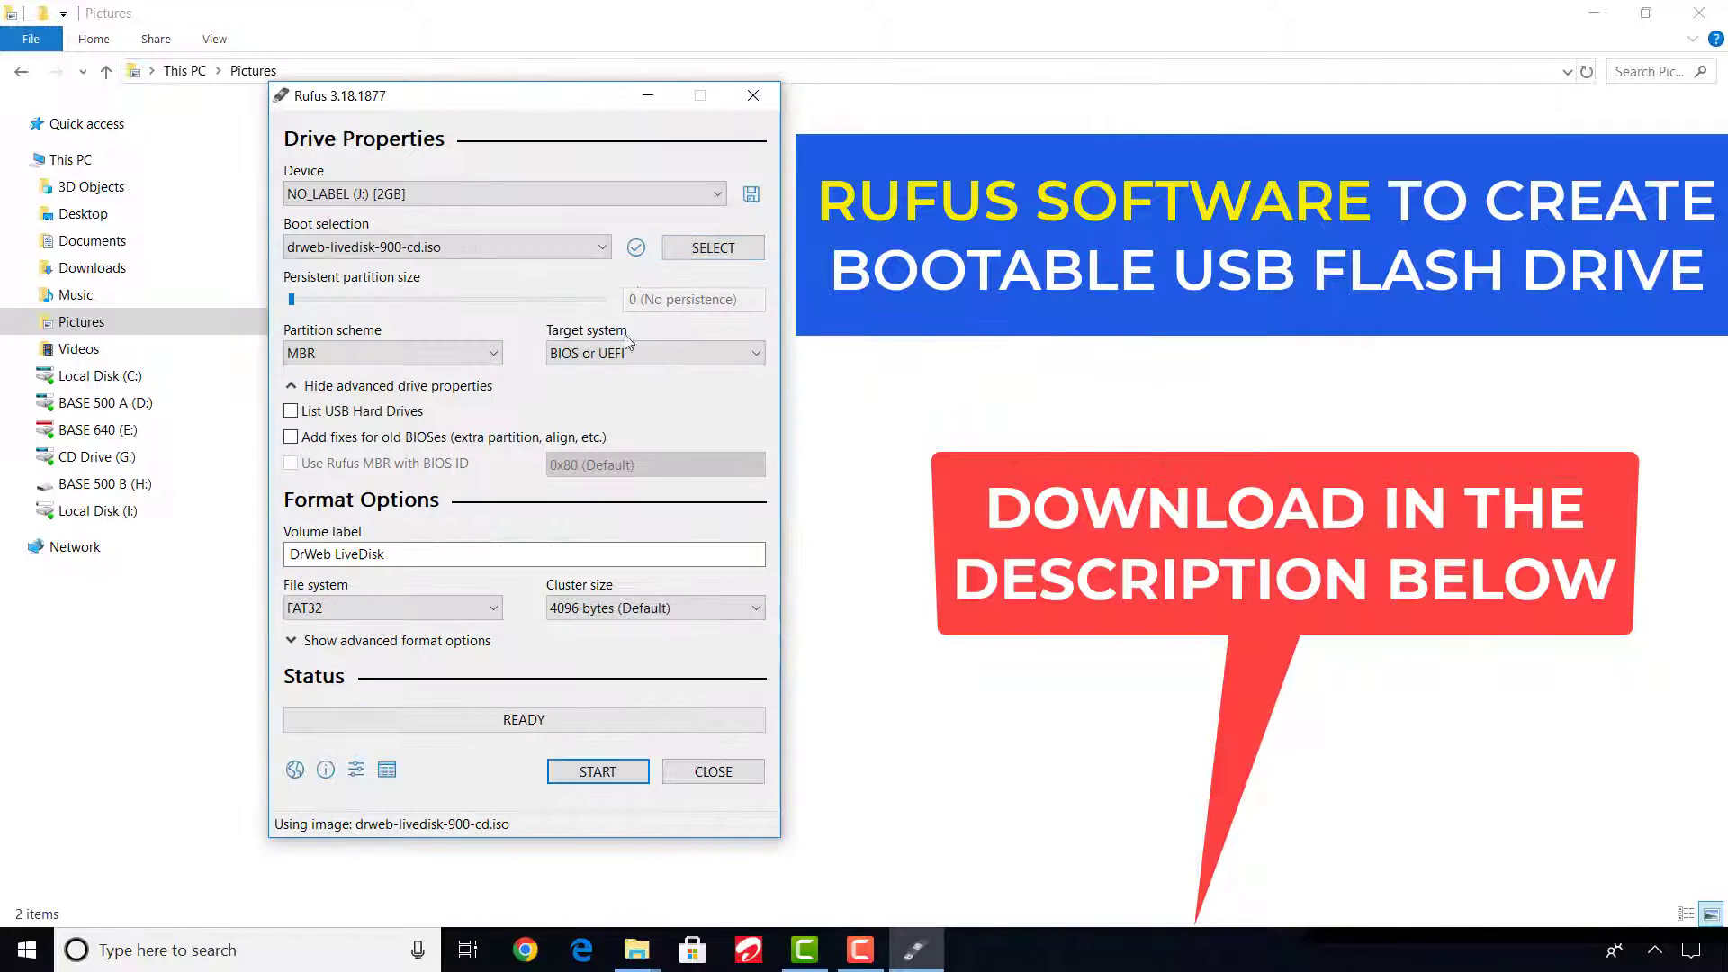
Set the partition scheme to GPT and the target system to UEFI (non CSM).
left_click(491, 354)
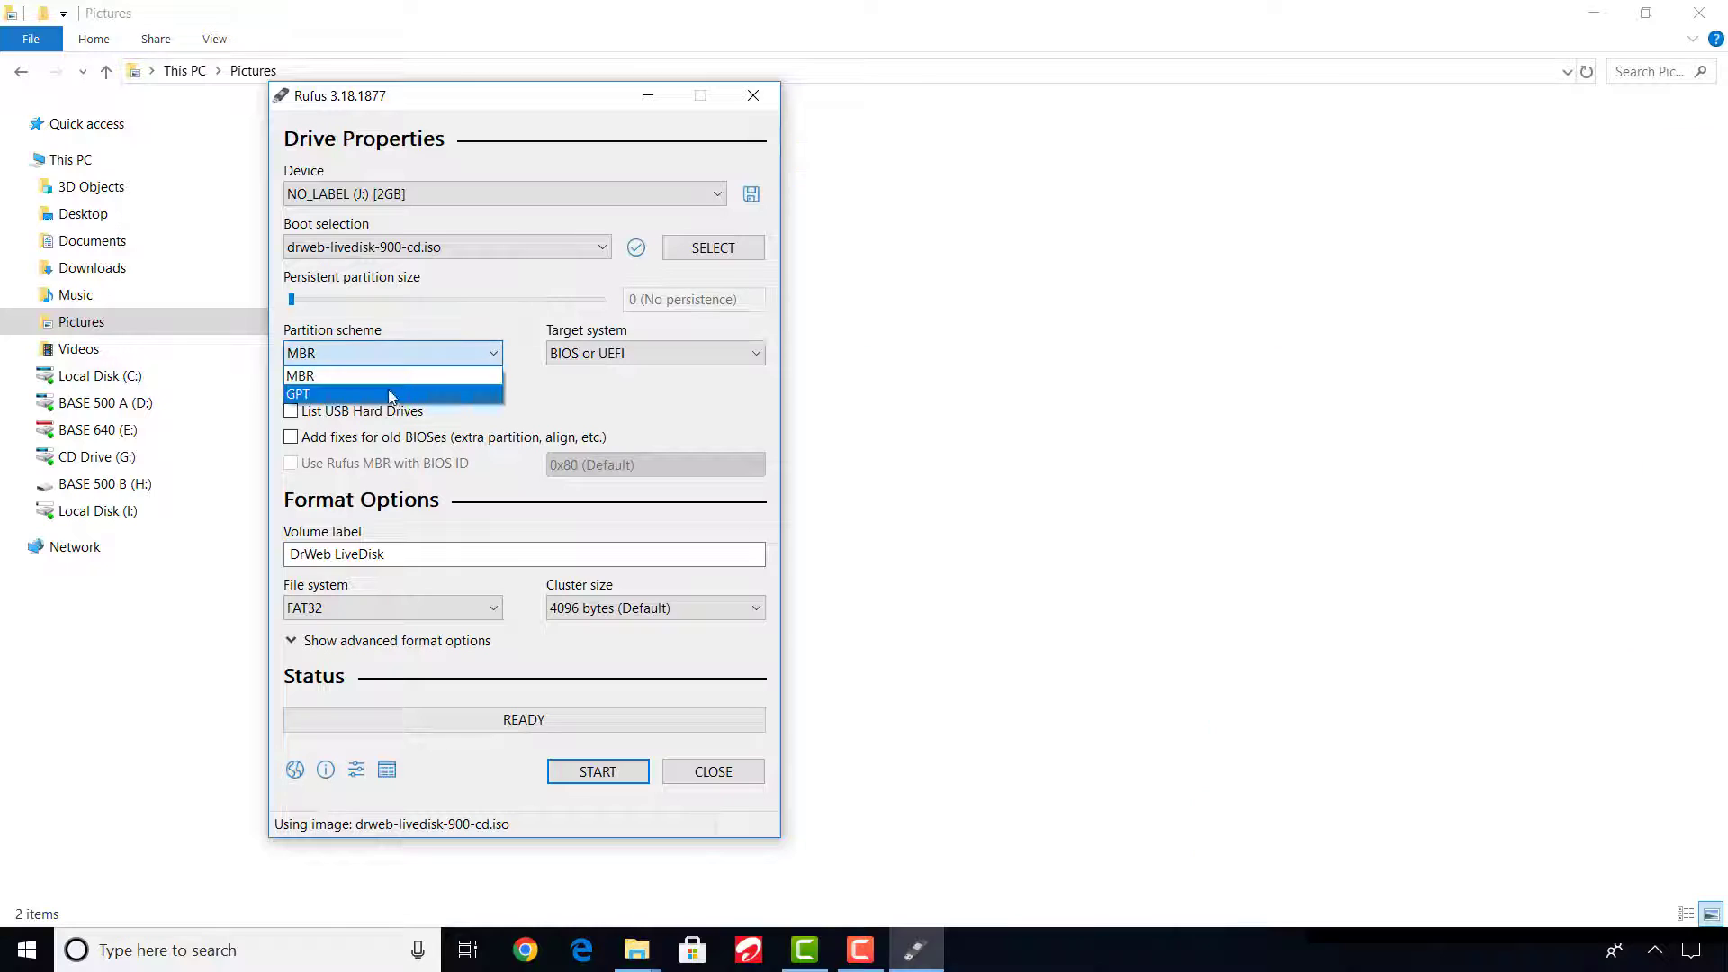
left_click(378, 393)
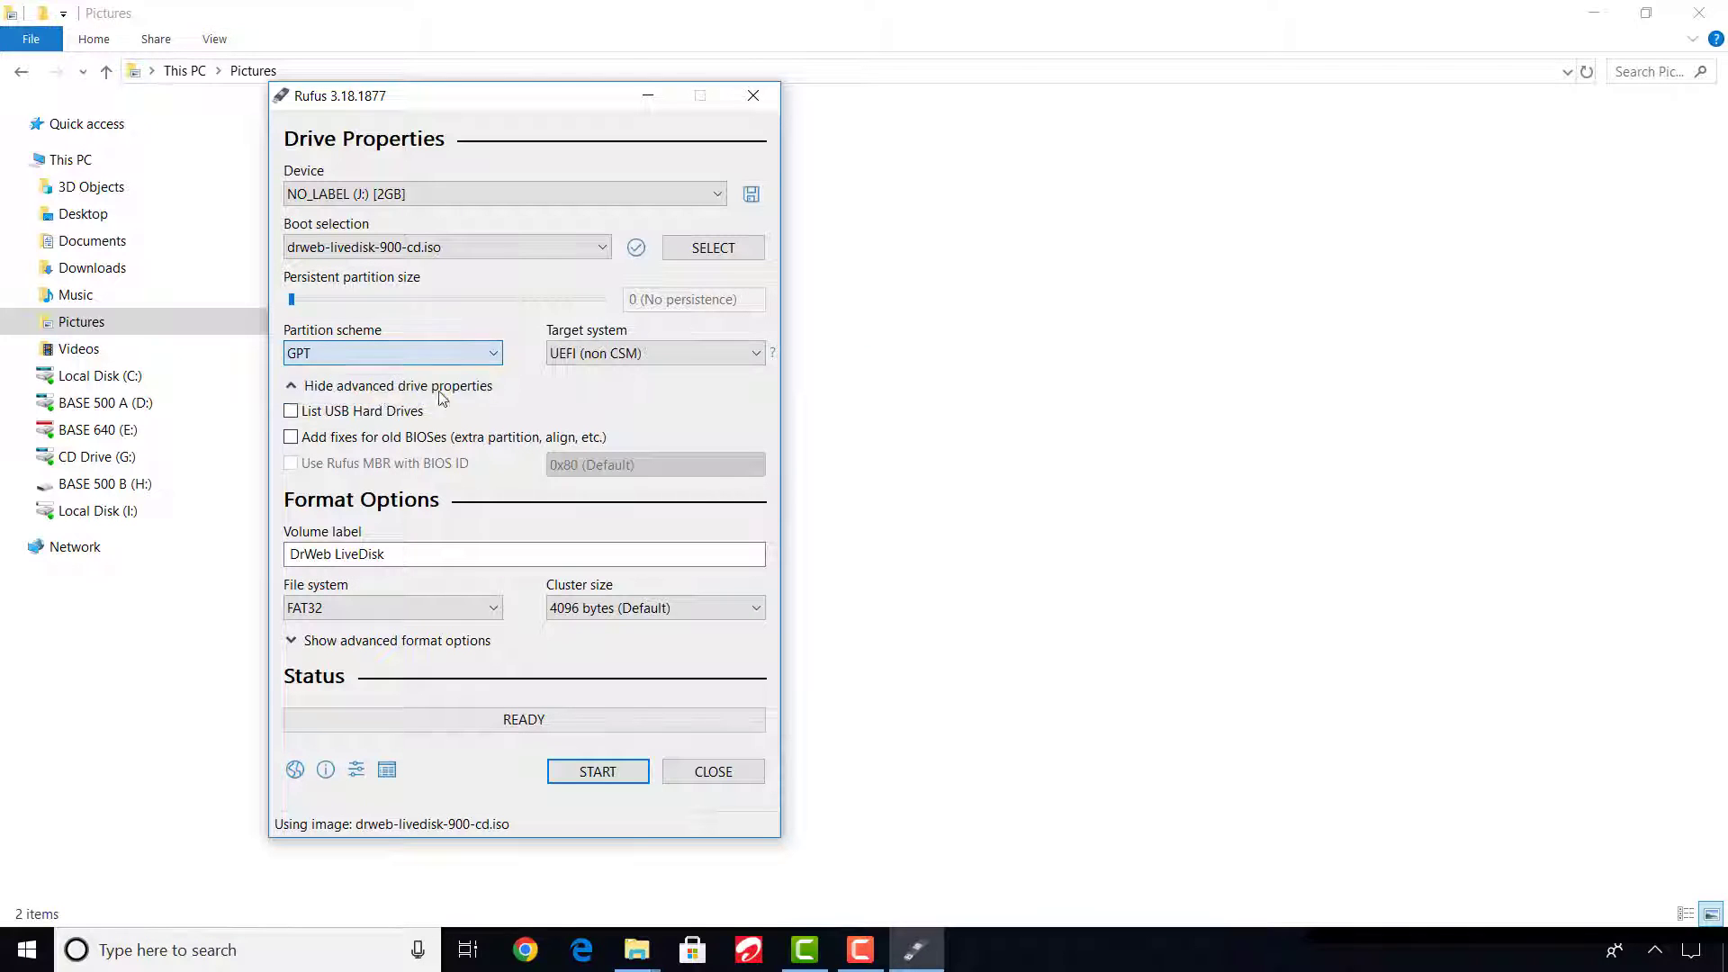
left_click(704, 353)
left_click(693, 377)
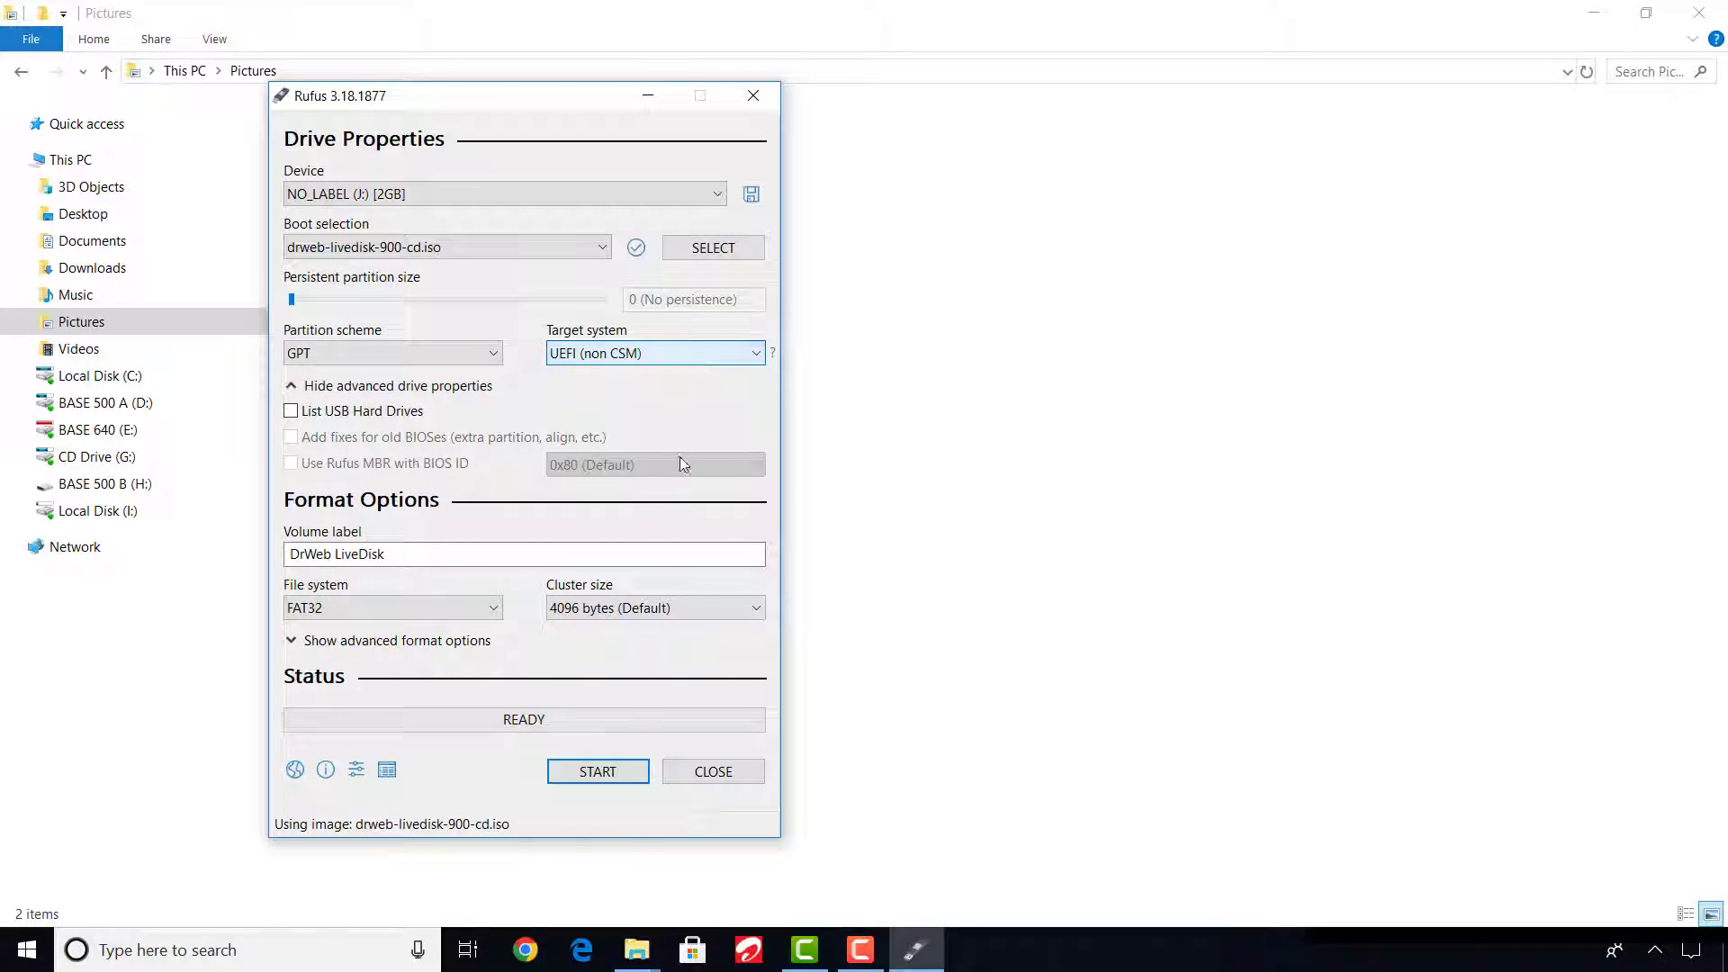
Write the Dr.Web image to the J: USB drive in ISO Image mode, accepting that all data on it is erased.
left_click(597, 774)
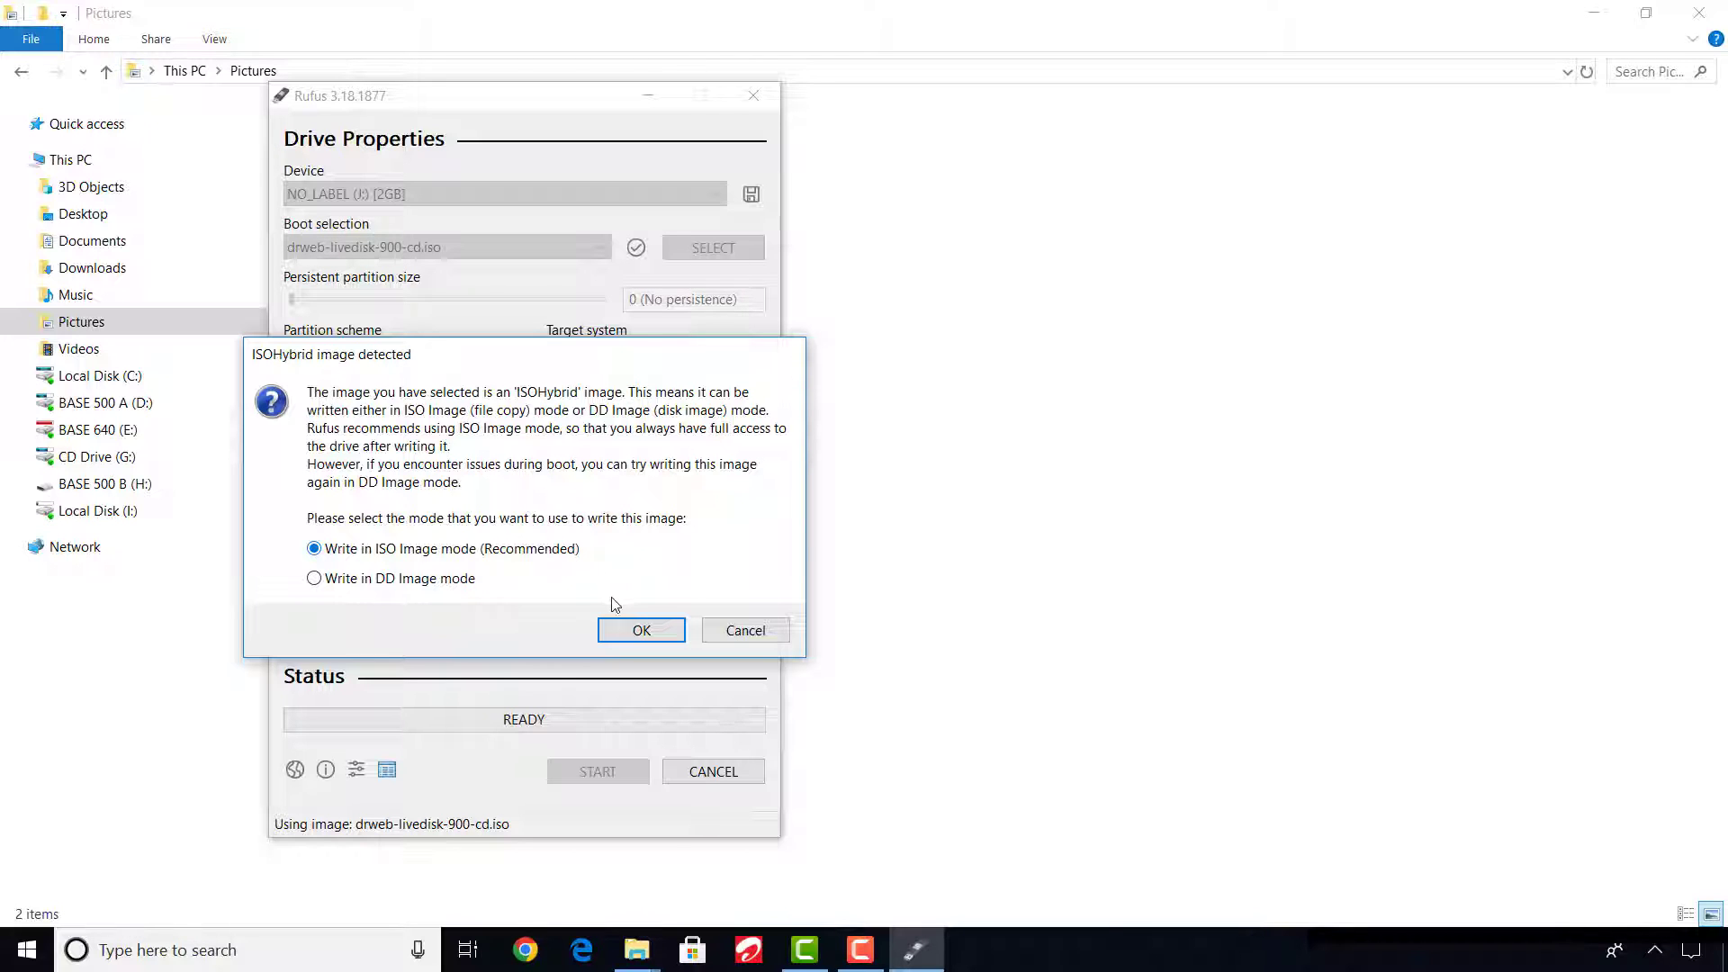
left_click(632, 632)
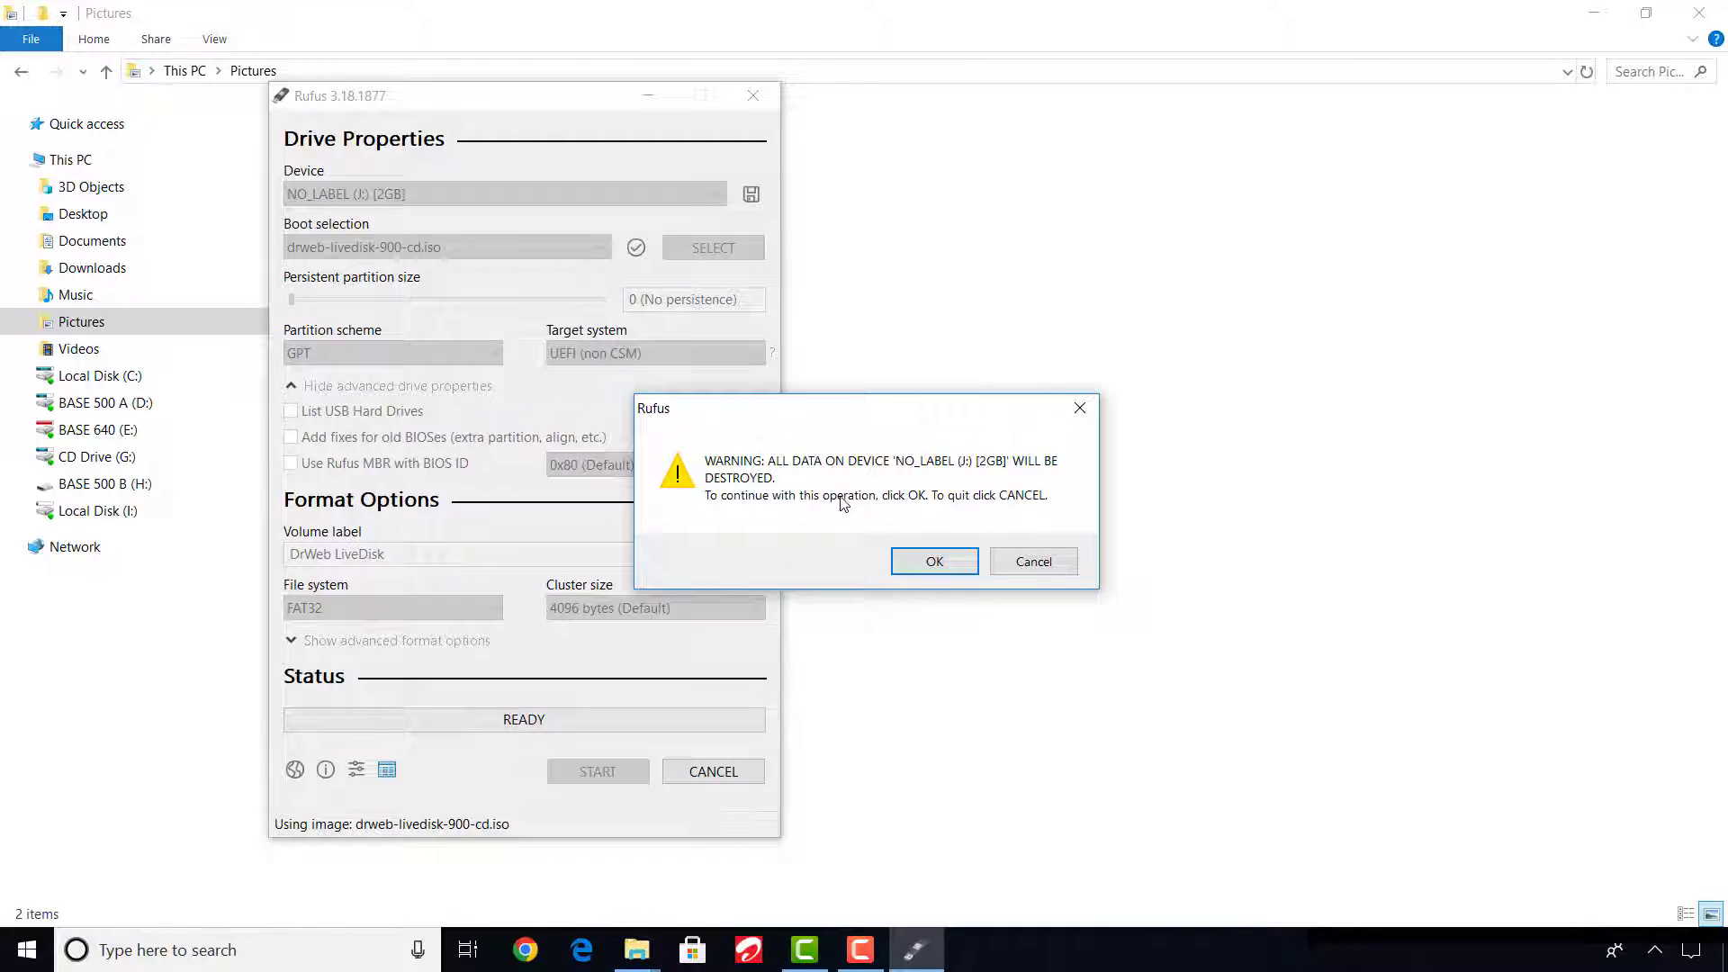
left_click(918, 561)
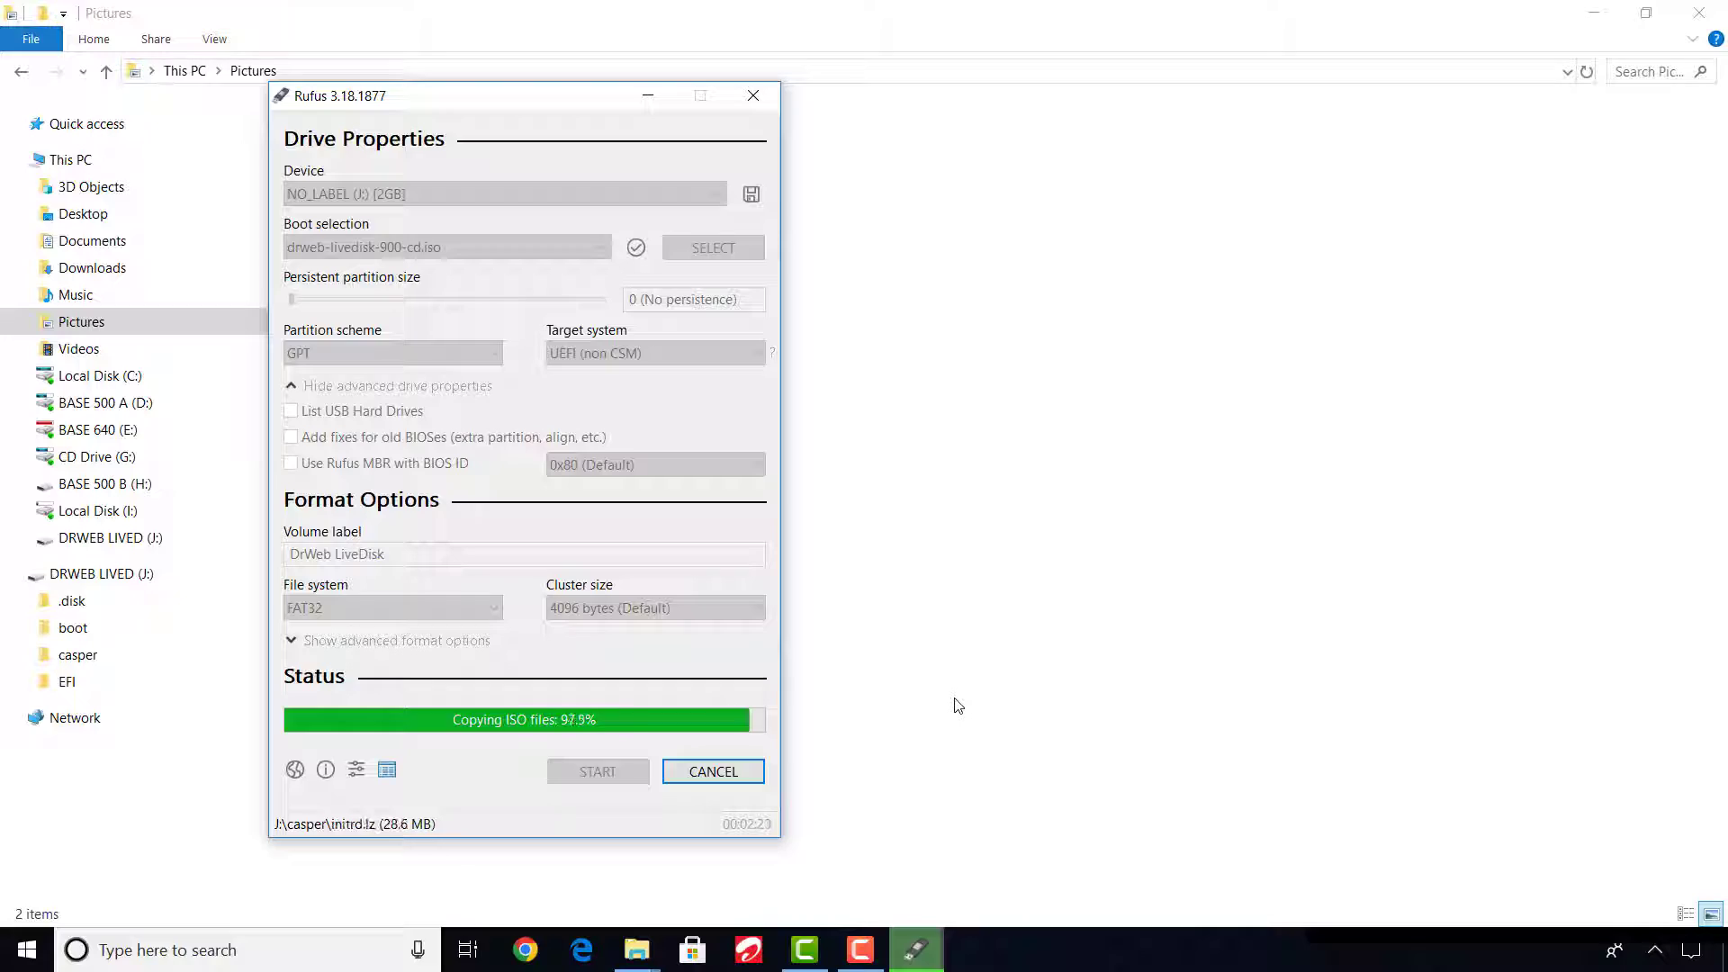
left_click(1116, 549)
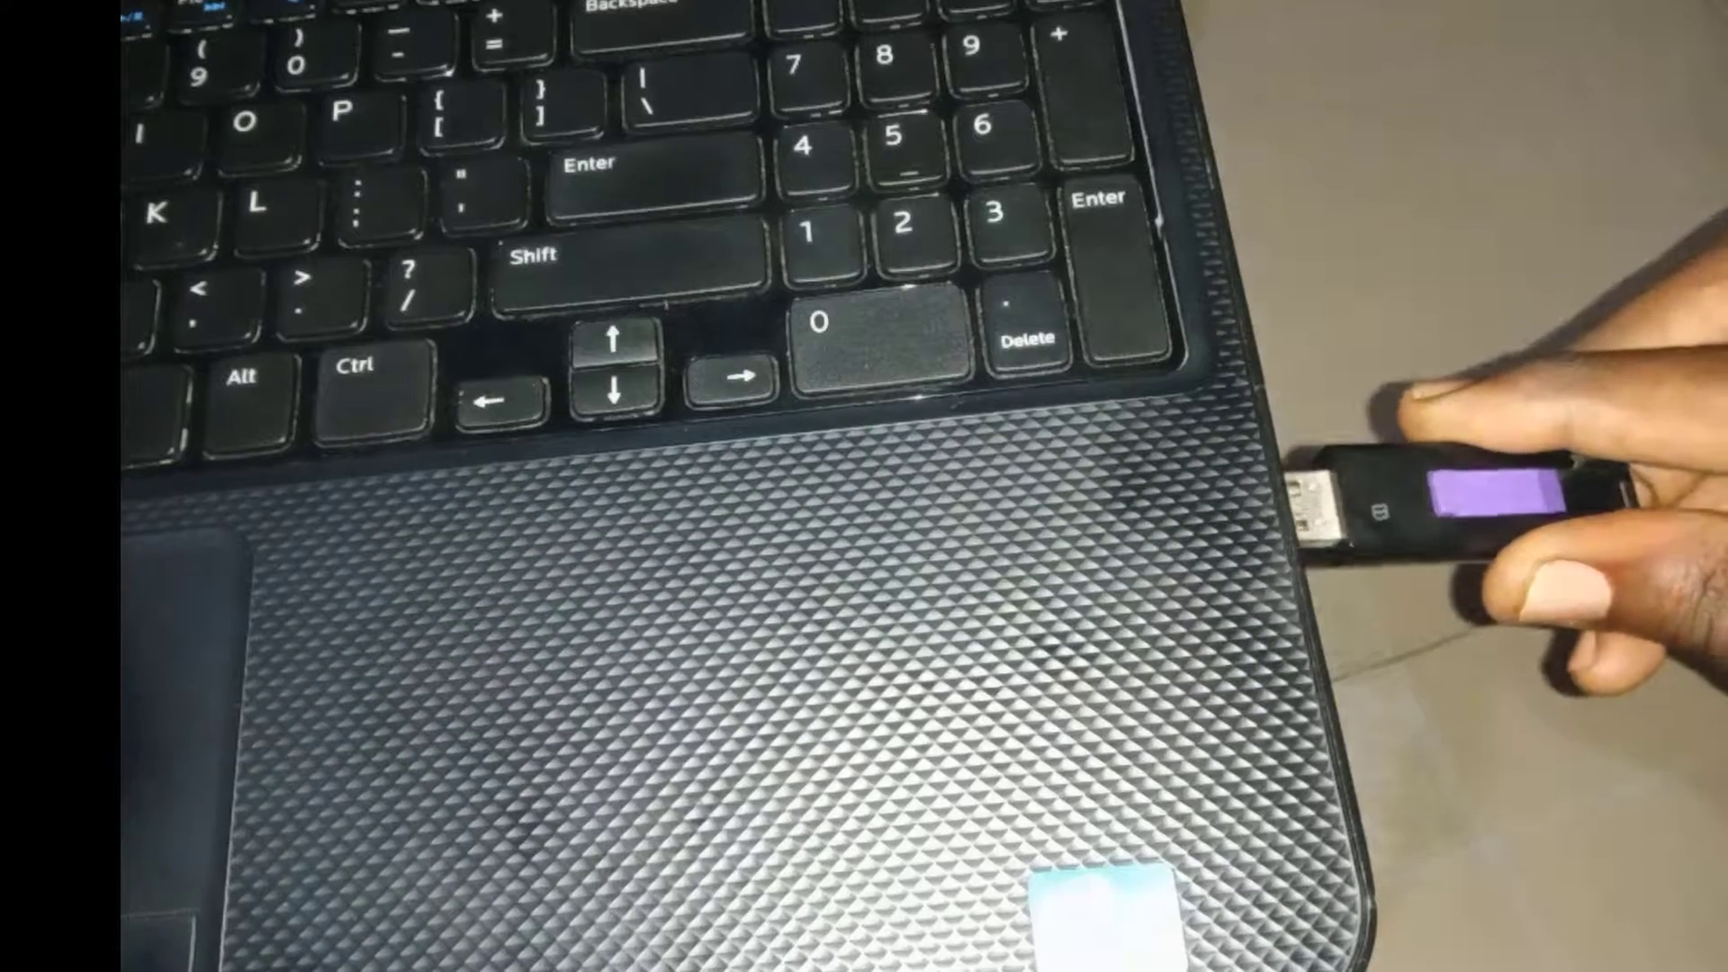